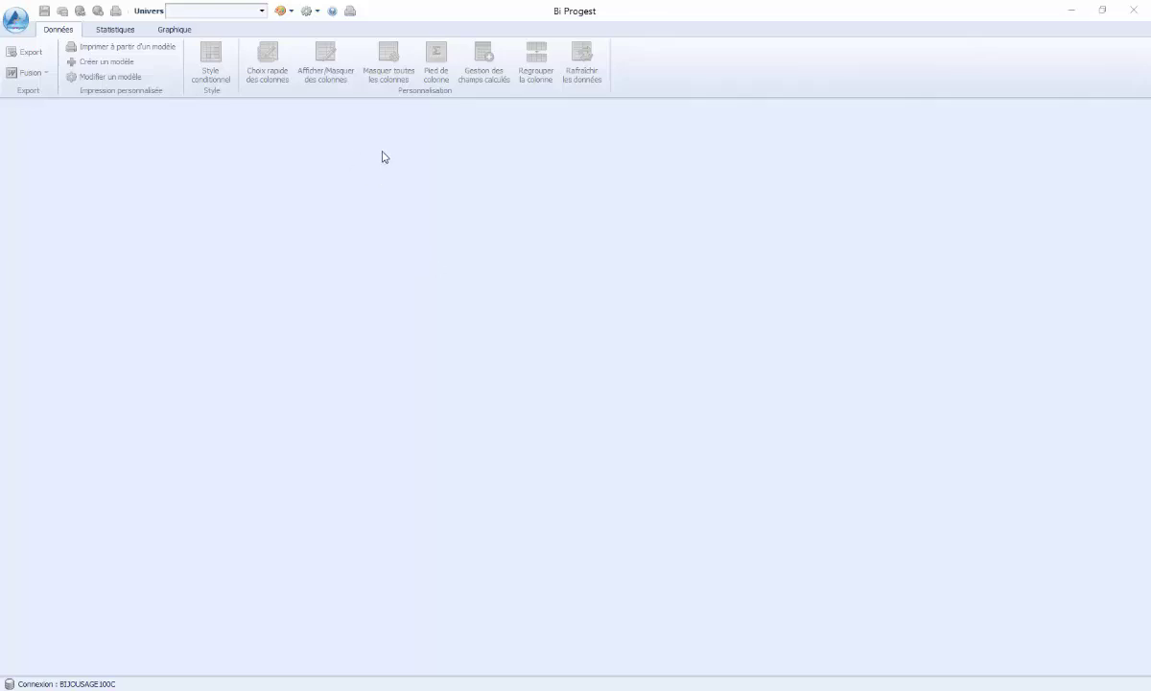
- Open the Comptabilité Générale universe from the COMPTABILITE group
{"action": "left_click", "coordinate": [261, 11]}
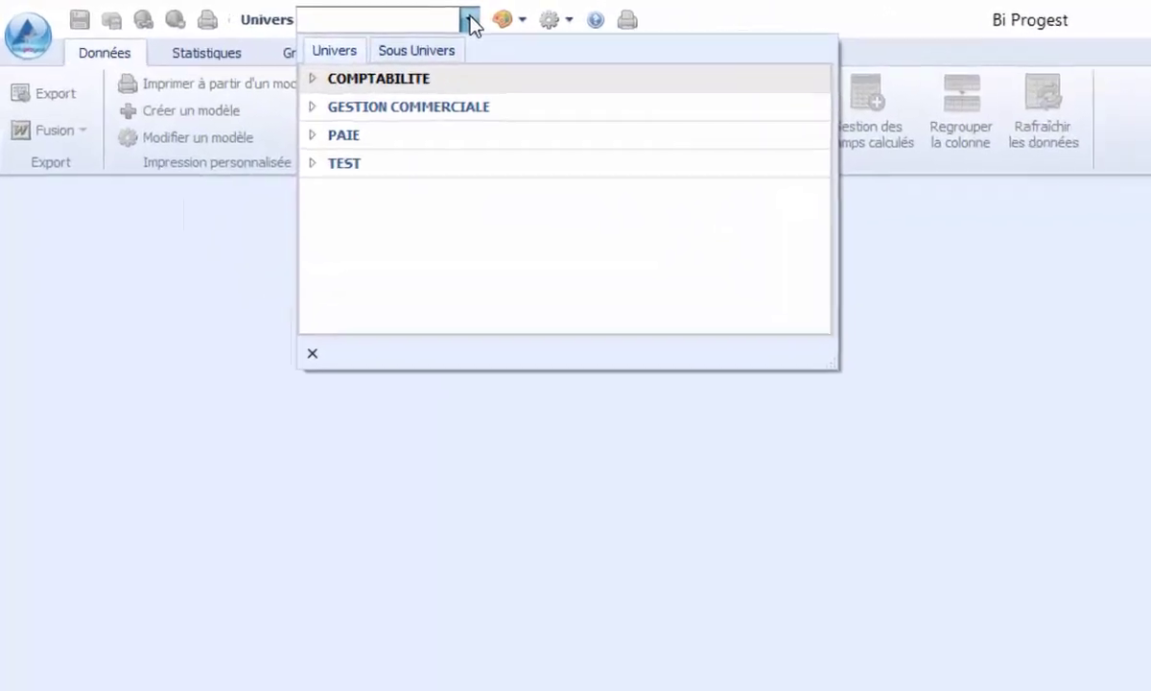
{"action": "left_click", "coordinate": [322, 82]}
{"action": "left_click", "coordinate": [322, 226]}
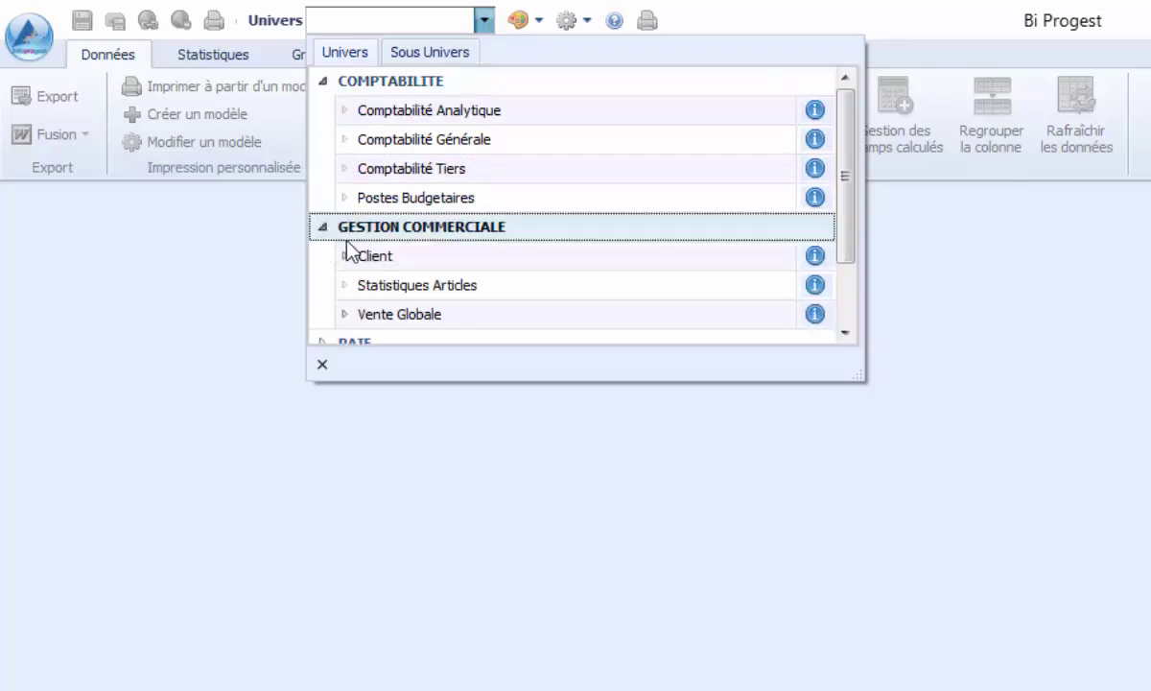
{"action": "left_click", "coordinate": [410, 142]}
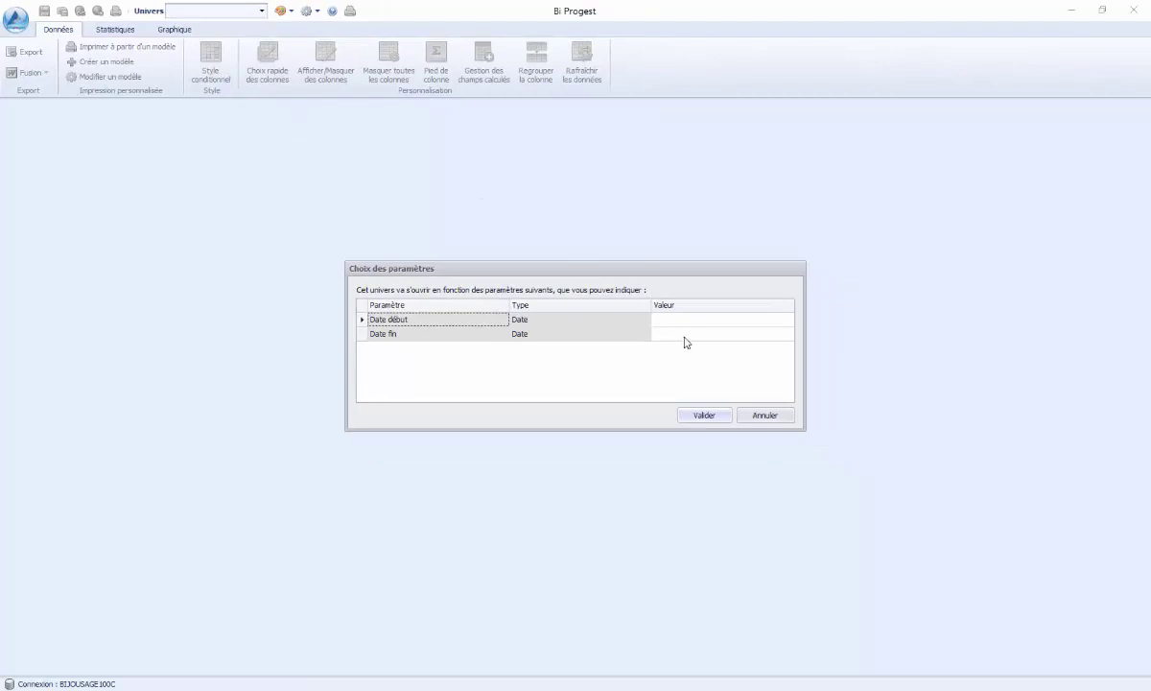
- Set the universe's start date to 01/01/2015 and end date to 31/12/2017, and load the data
{"action": "left_click", "coordinate": [688, 321]}
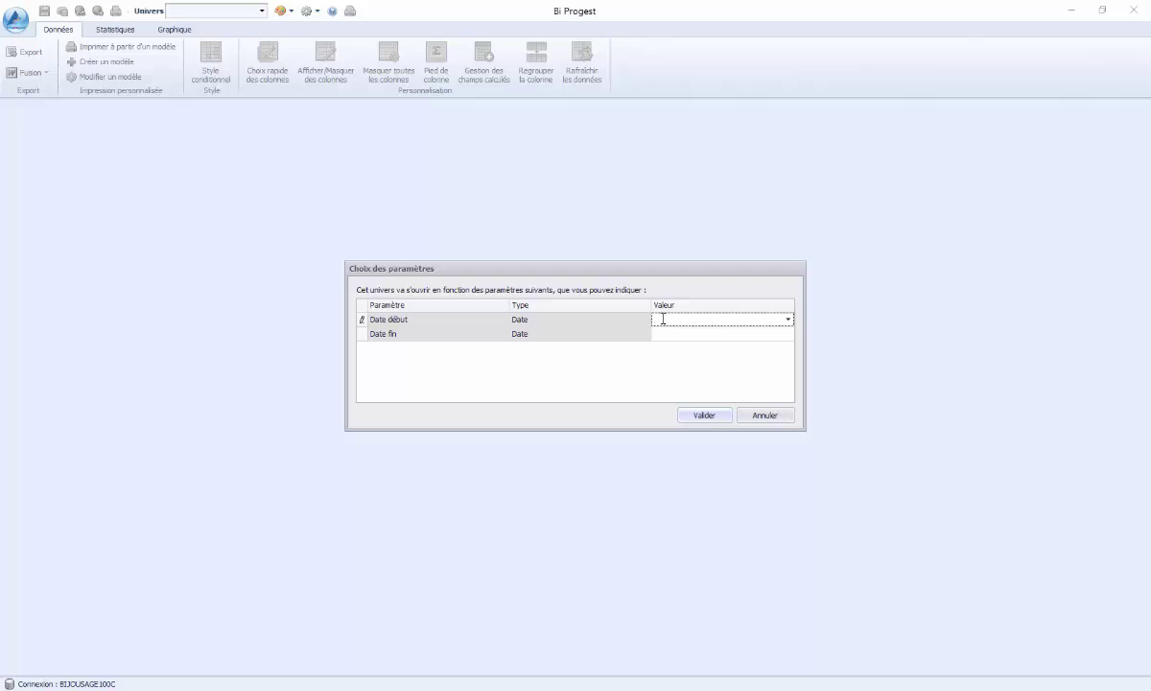
{"action": "type", "text": "01/01/"}
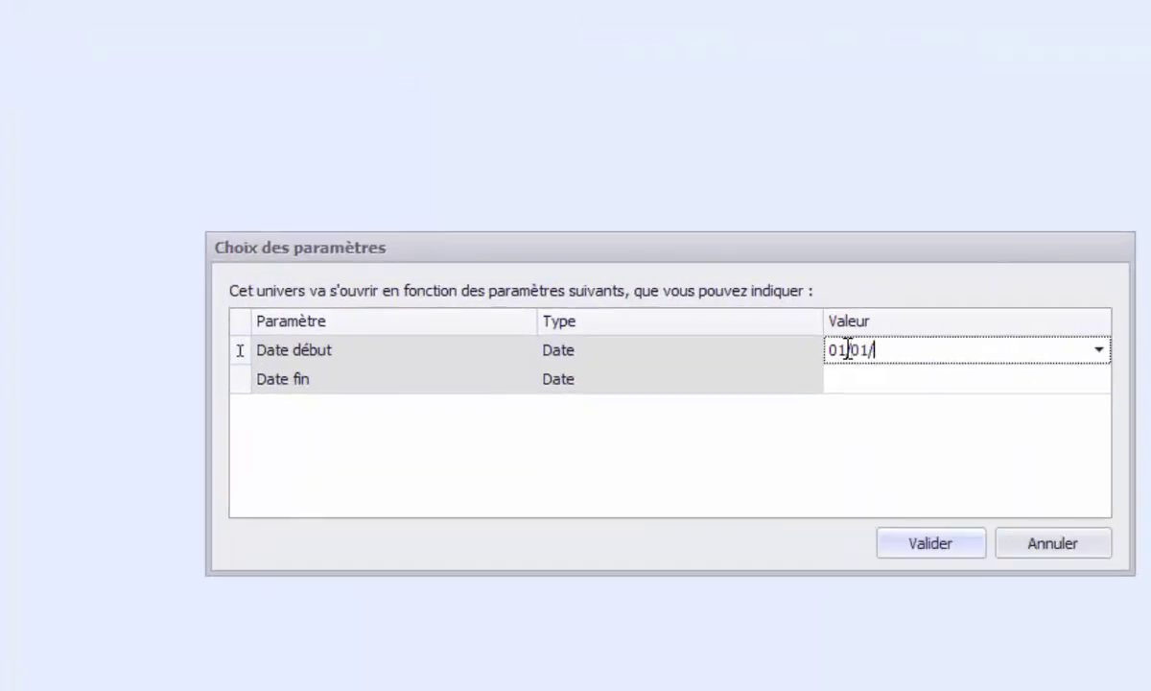
{"action": "type", "text": "2015"}
{"action": "key", "text": "Tab"}
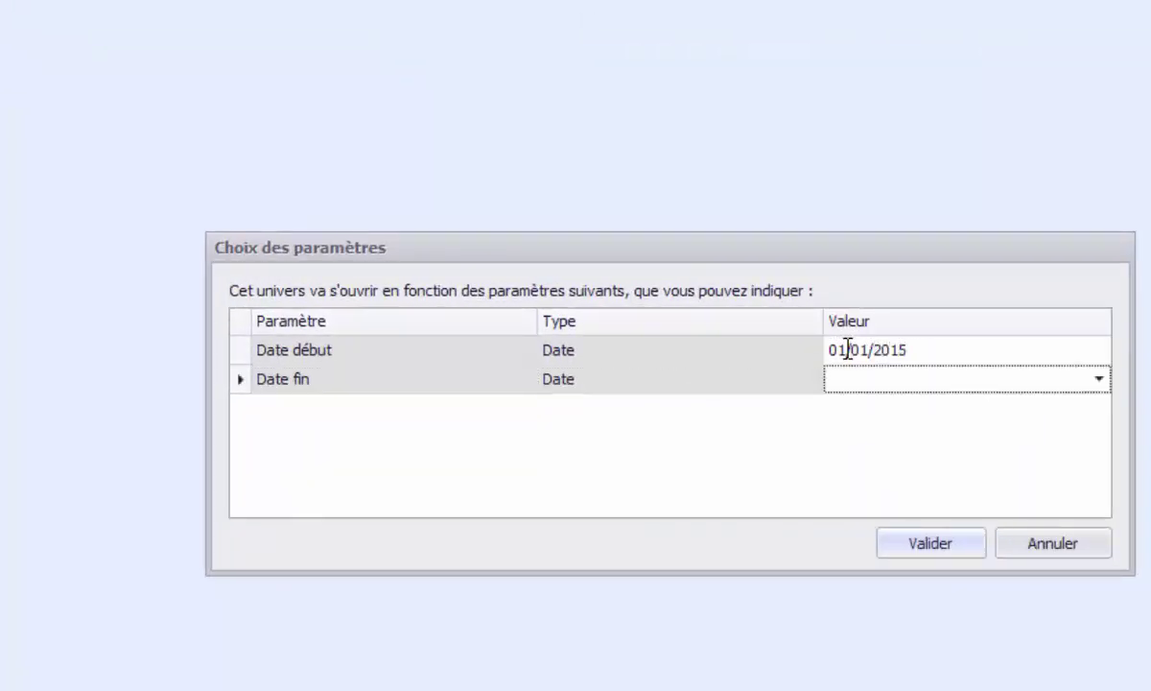
{"action": "type", "text": "31/12/2017"}
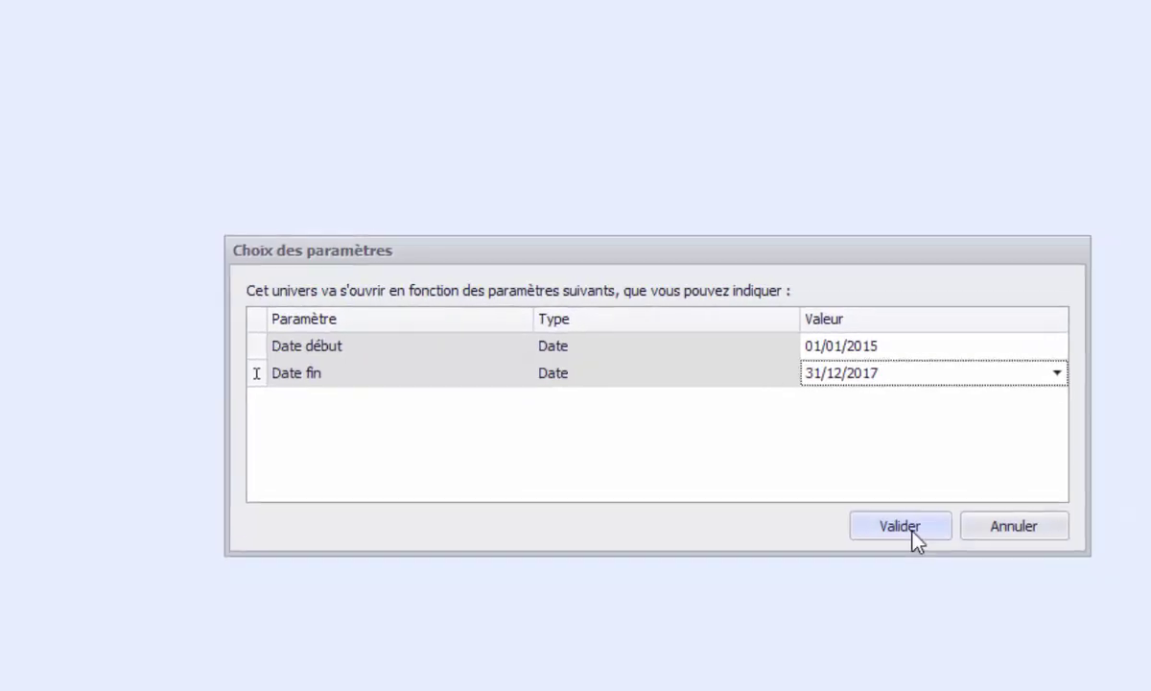
{"action": "left_click", "coordinate": [900, 527]}
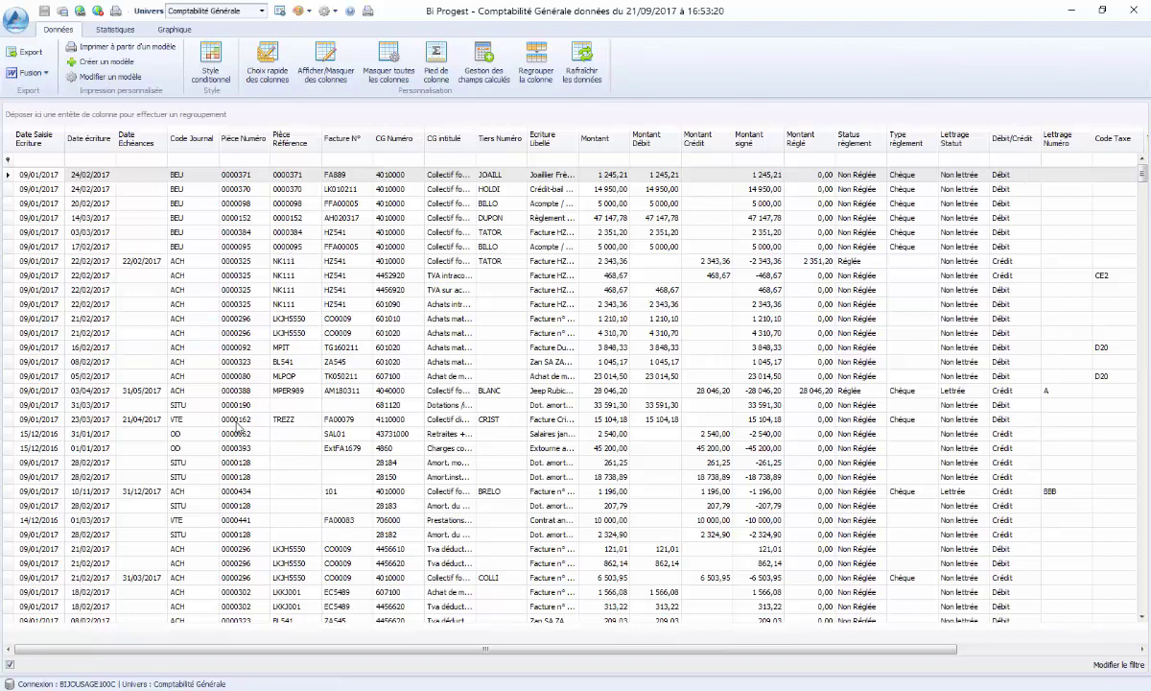
- Look at the statistics view of the loaded universe and return to the data grid
{"action": "left_click", "coordinate": [181, 435]}
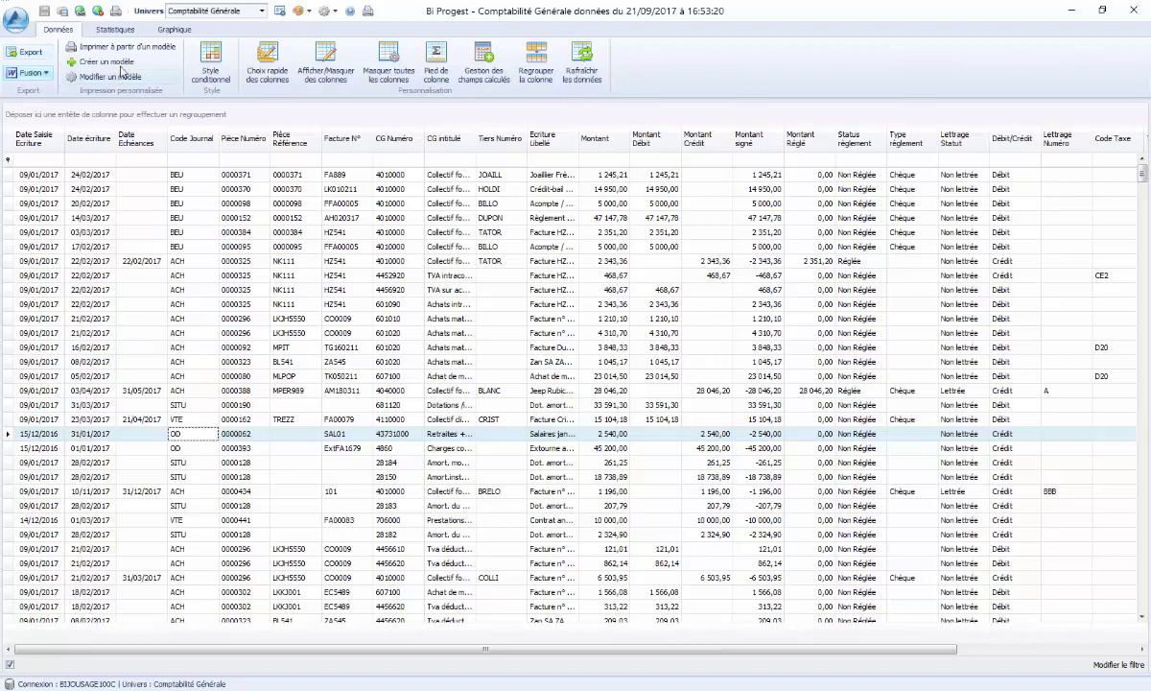
{"action": "left_click", "coordinate": [115, 30]}
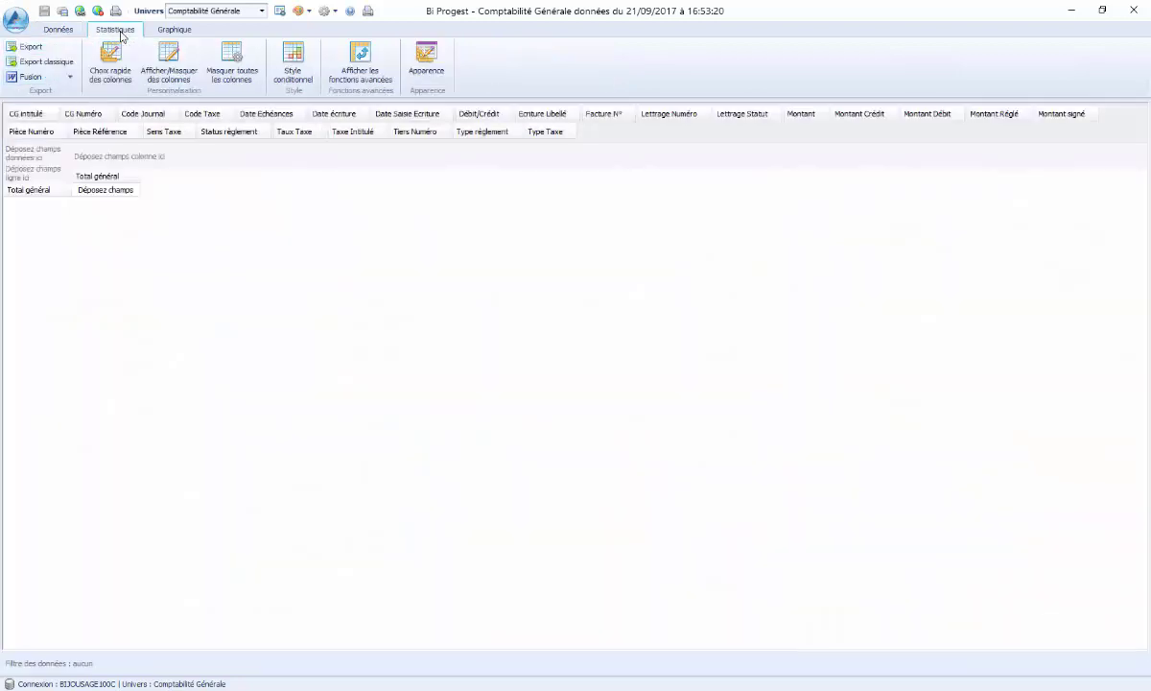
{"action": "left_click", "coordinate": [58, 30]}
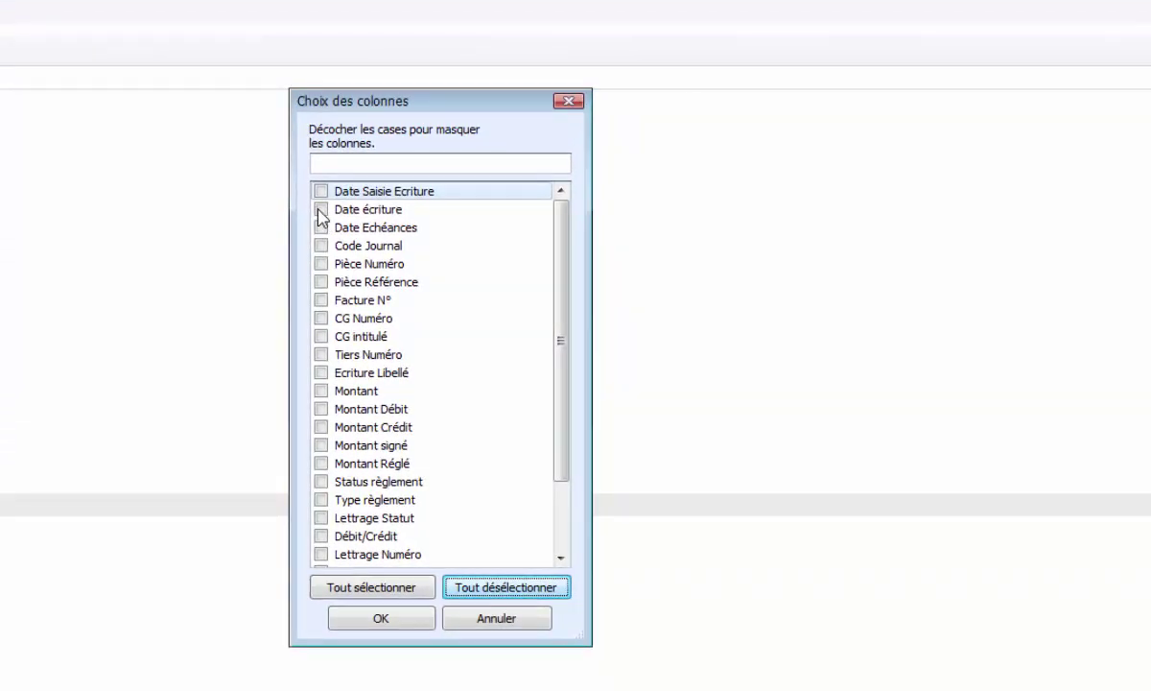
- Select the Date écriture, Date Echéances, Code Journal, CG Numéro, CG intitulé and Tiers Numéro columns for display
{"action": "left_click", "coordinate": [318, 208]}
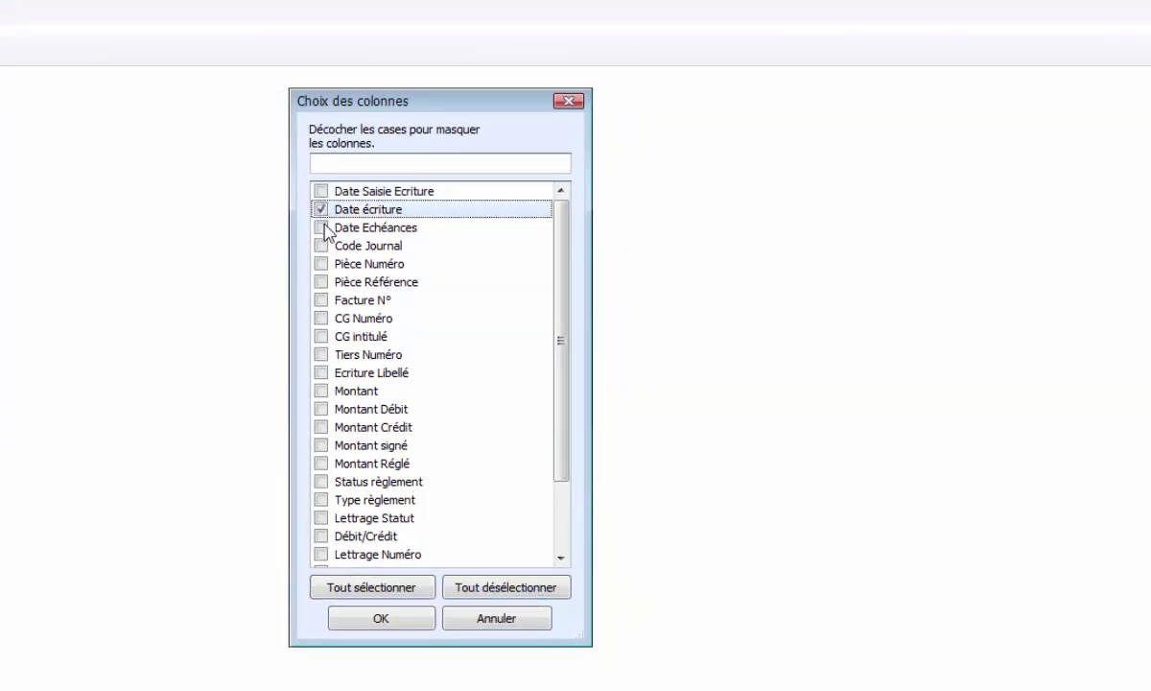
{"action": "left_click", "coordinate": [323, 227]}
{"action": "left_click", "coordinate": [320, 245]}
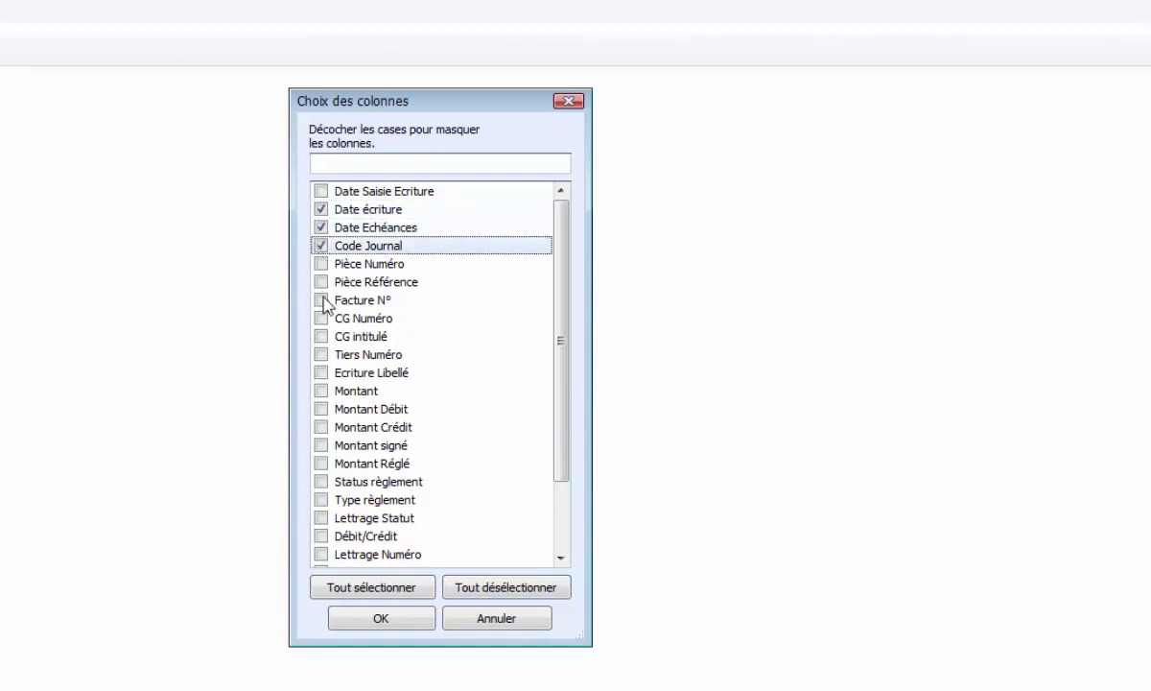
{"action": "left_click", "coordinate": [321, 318]}
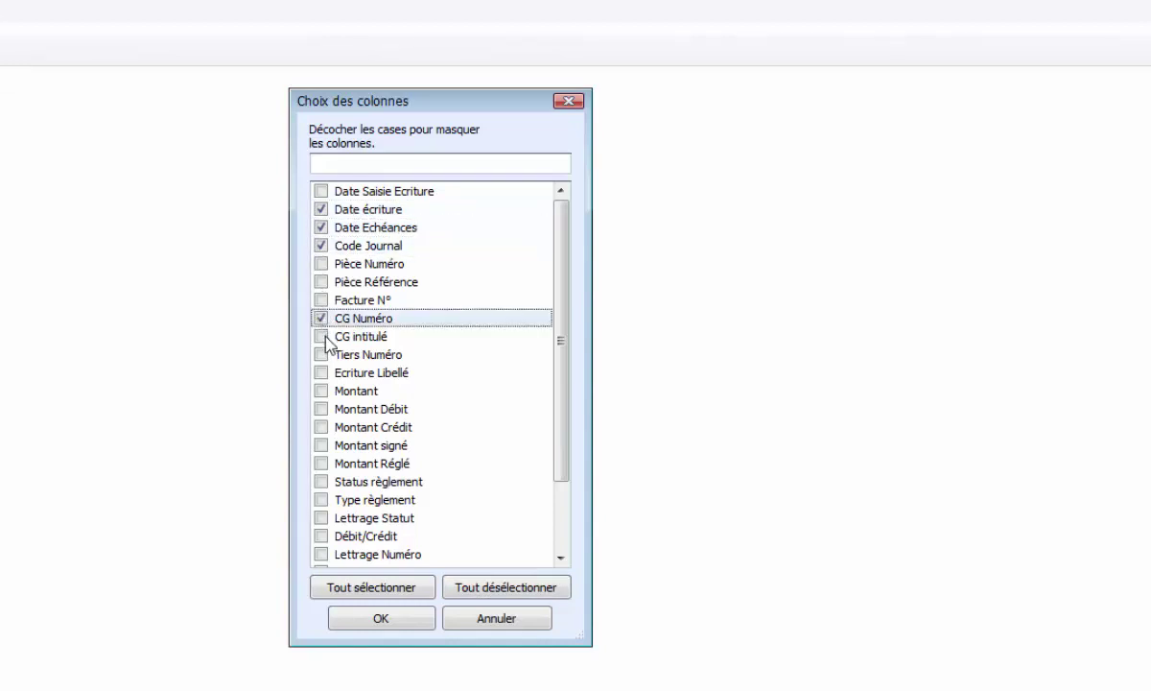
{"action": "left_click", "coordinate": [322, 336]}
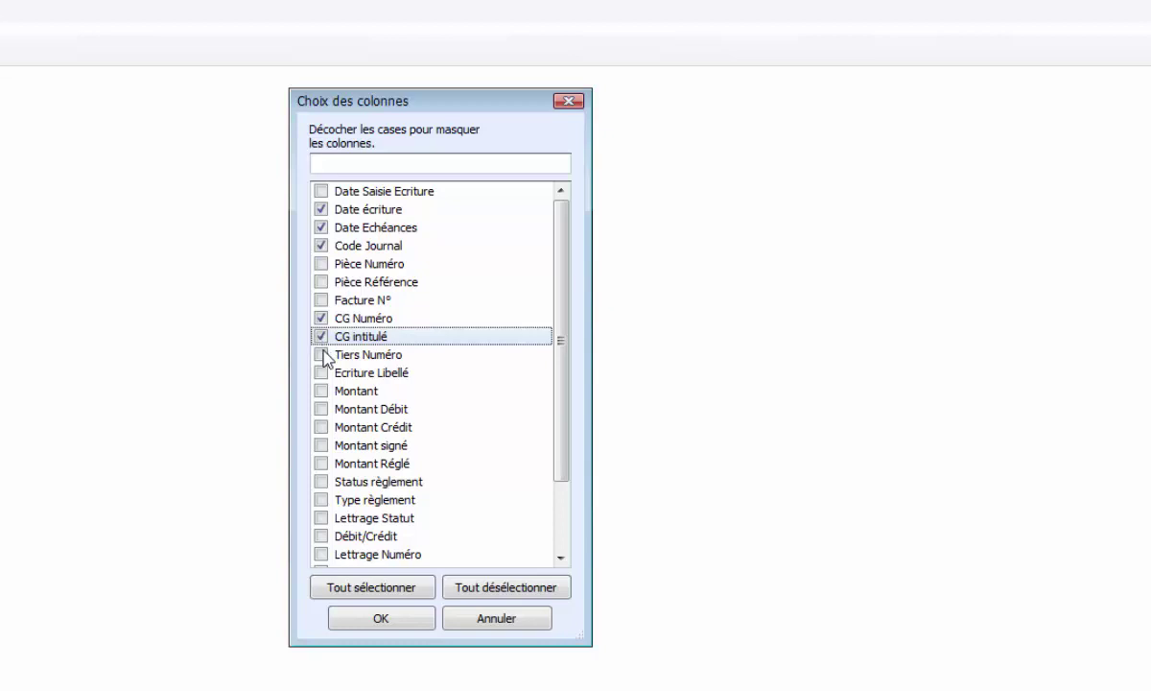
{"action": "left_click", "coordinate": [320, 354]}
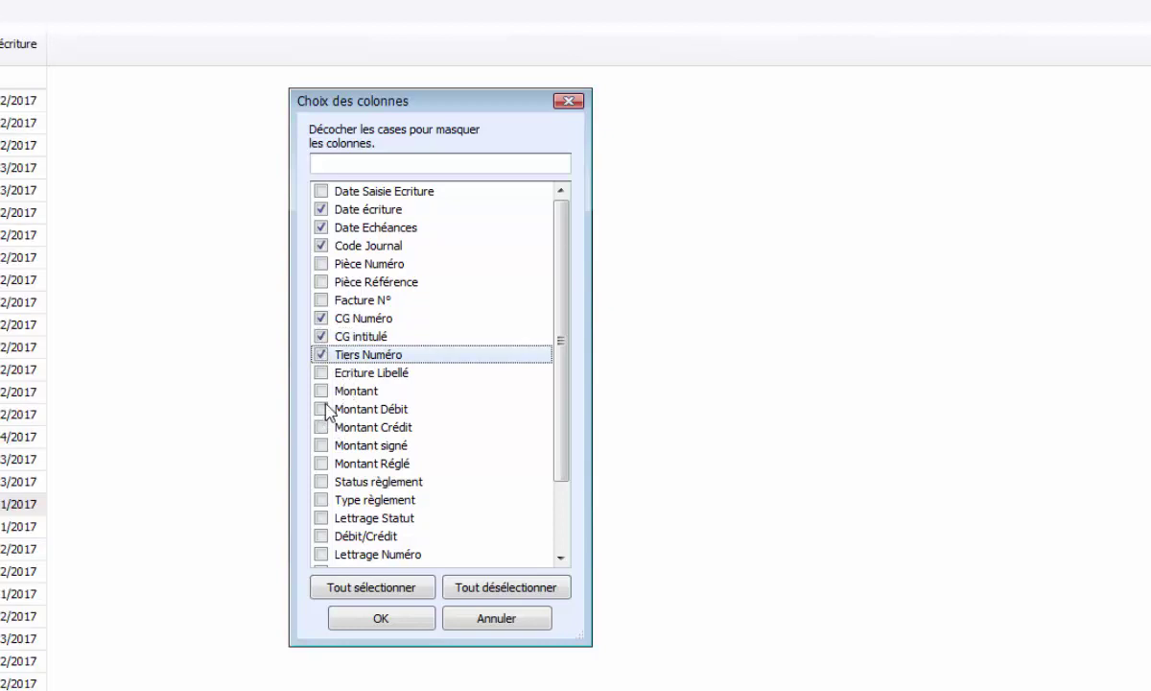
- Add the Montant Débit, Montant Crédit, Montant signé and Status règlement columns and validate the column choice
{"action": "left_click", "coordinate": [322, 410]}
{"action": "left_click", "coordinate": [321, 409]}
{"action": "left_click", "coordinate": [322, 427]}
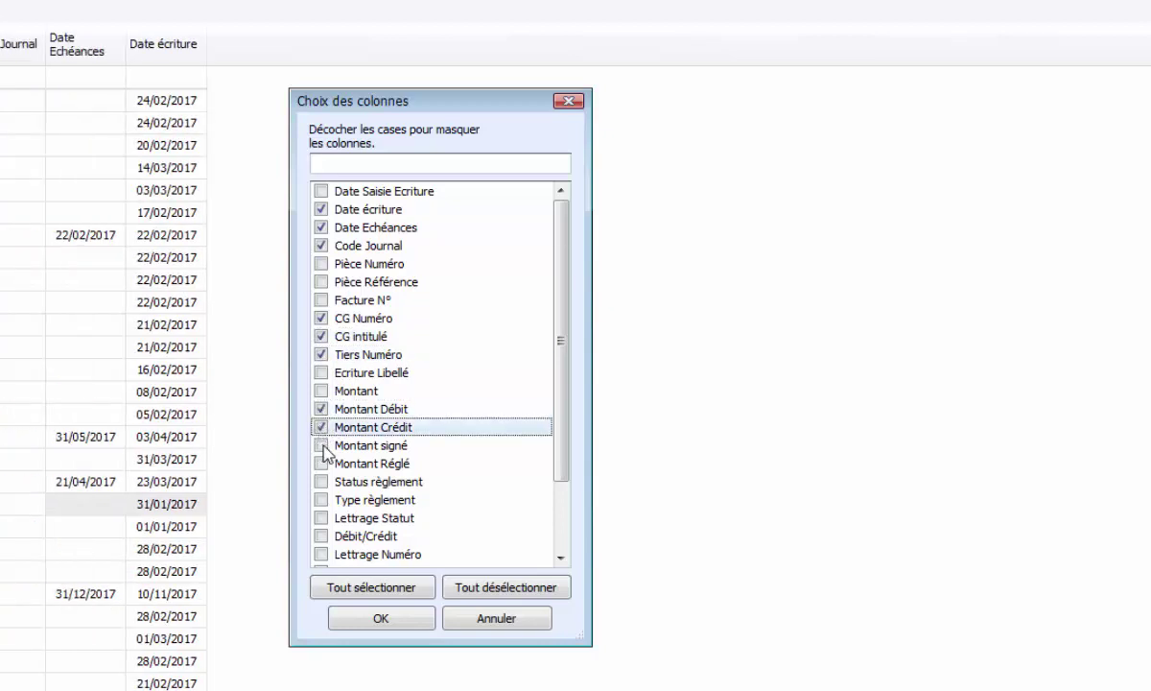
{"action": "left_click", "coordinate": [321, 445]}
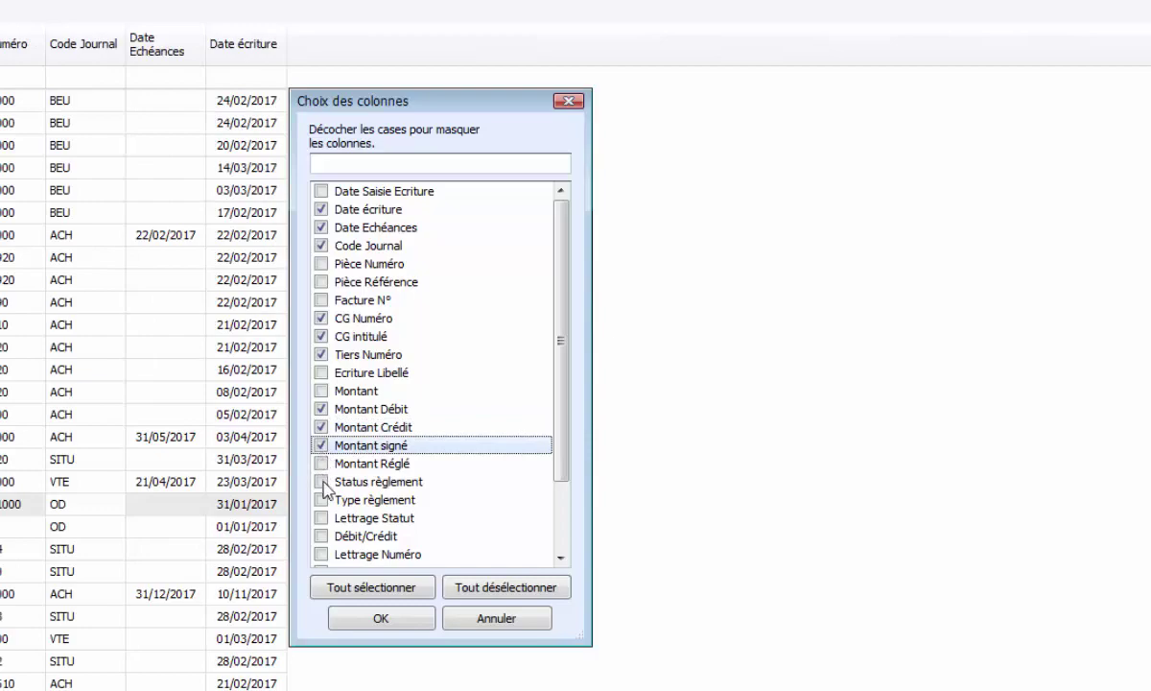
{"action": "left_click", "coordinate": [322, 483]}
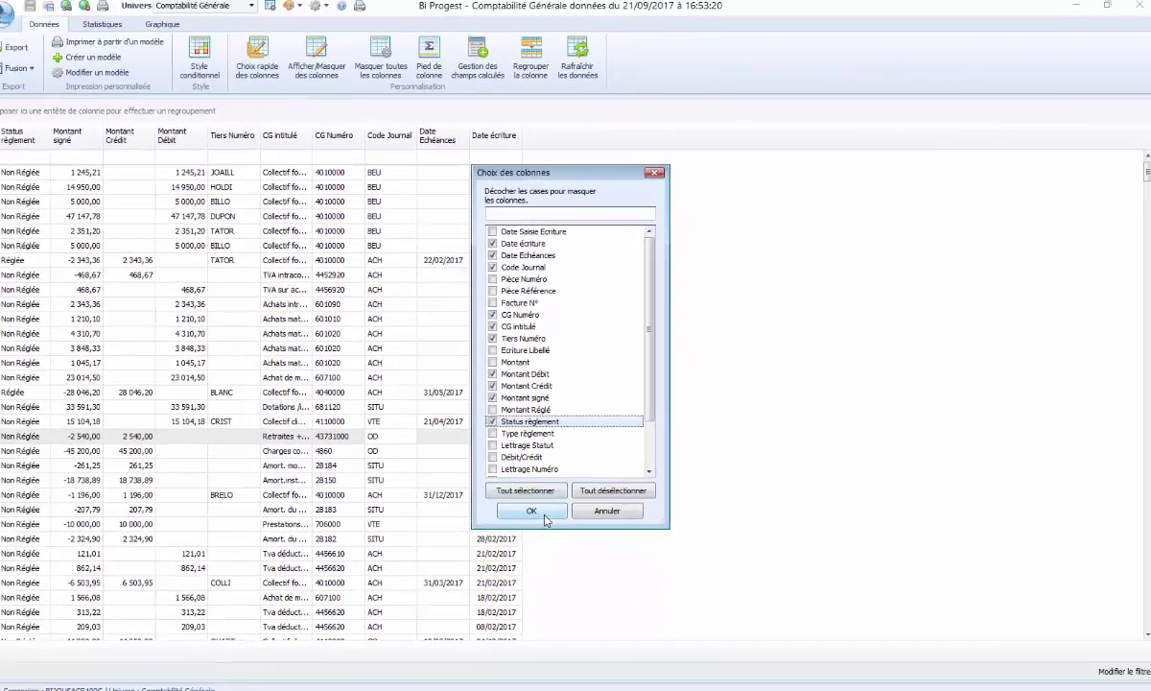
{"action": "left_click", "coordinate": [544, 510]}
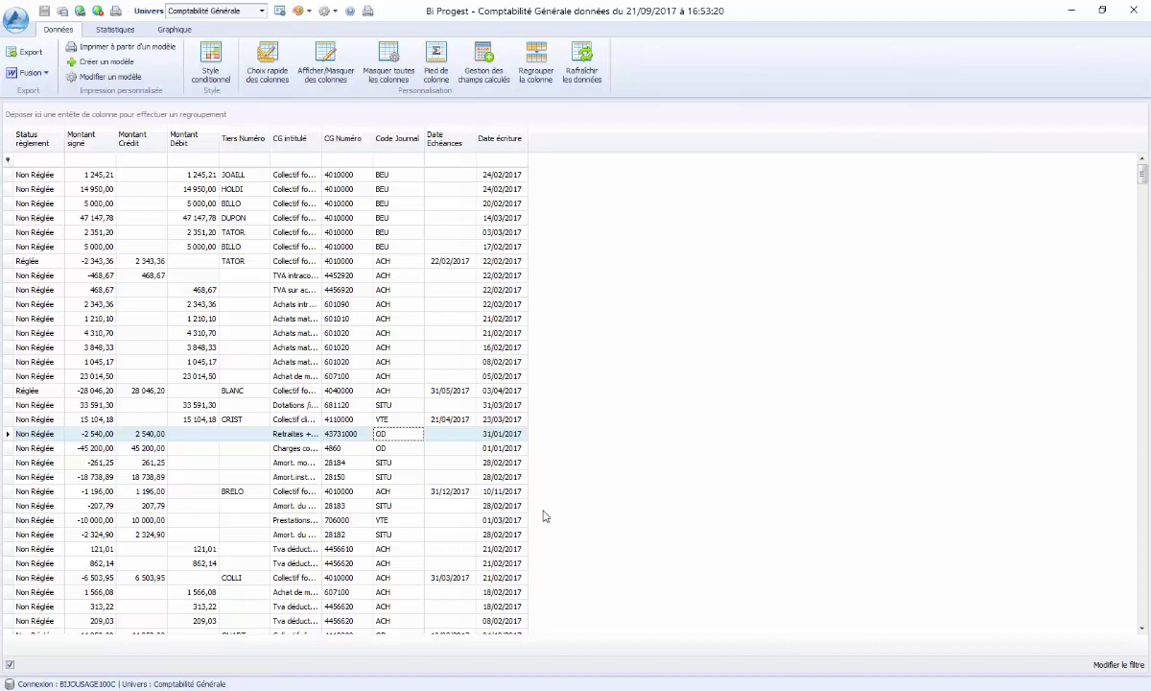
- Extract the year from the Date écriture column into a new column
{"action": "right_click", "coordinate": [512, 144]}
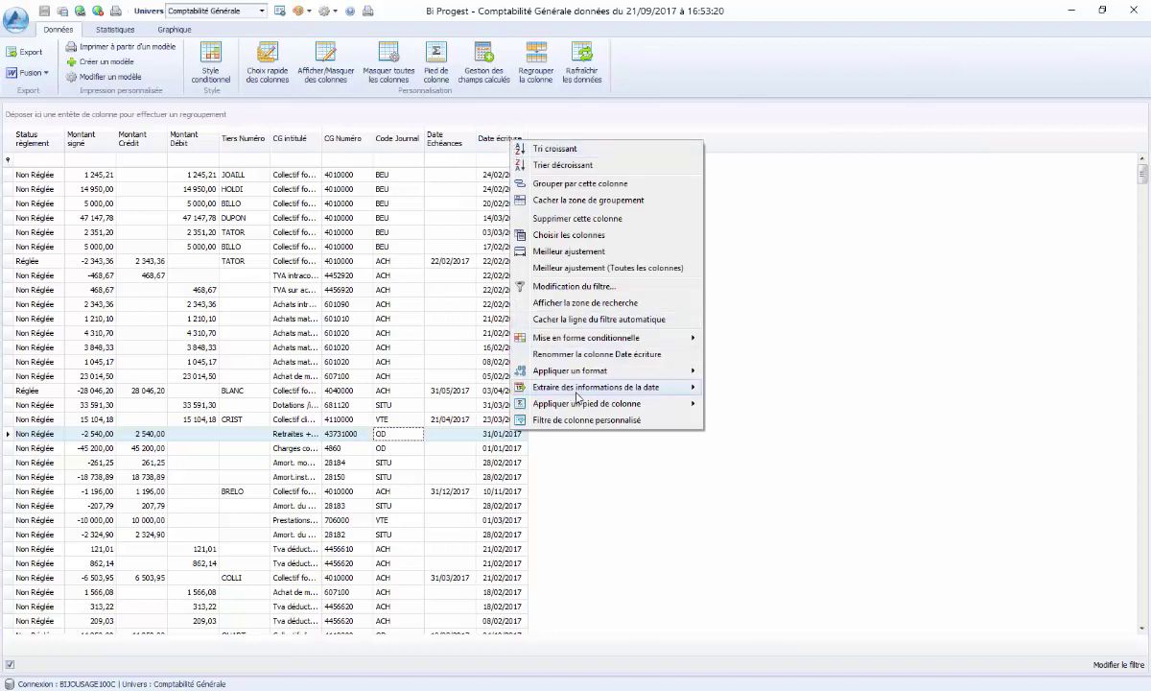
{"action": "mouse_move", "coordinate": [546, 386]}
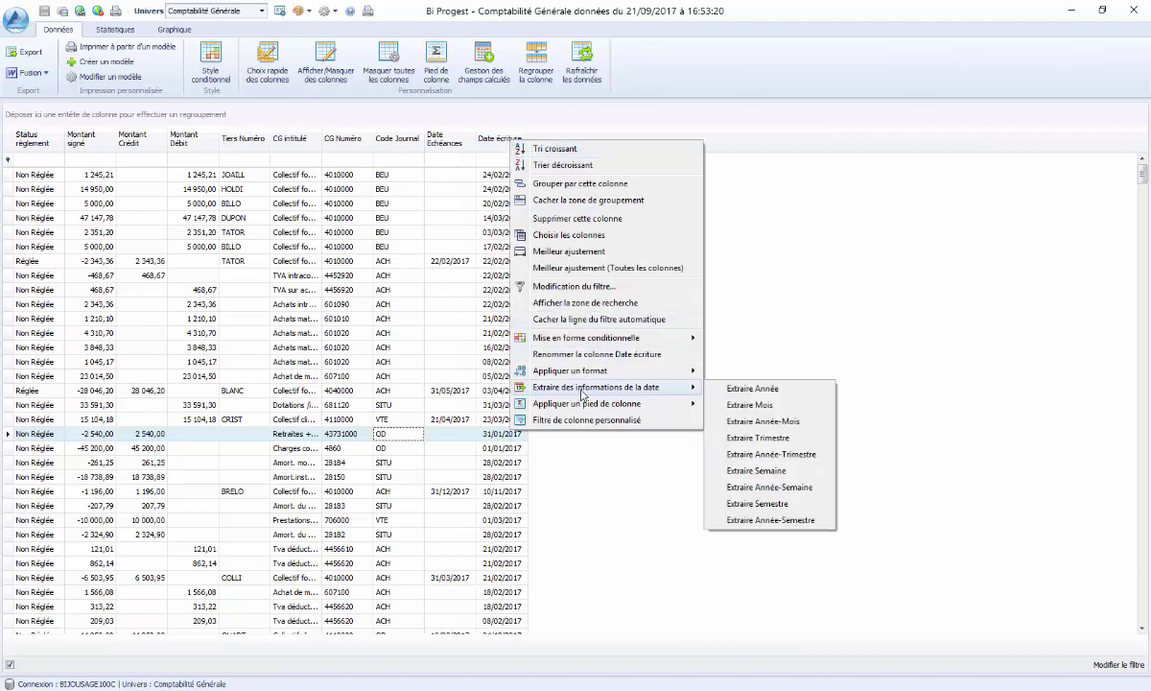
{"action": "left_click", "coordinate": [732, 391]}
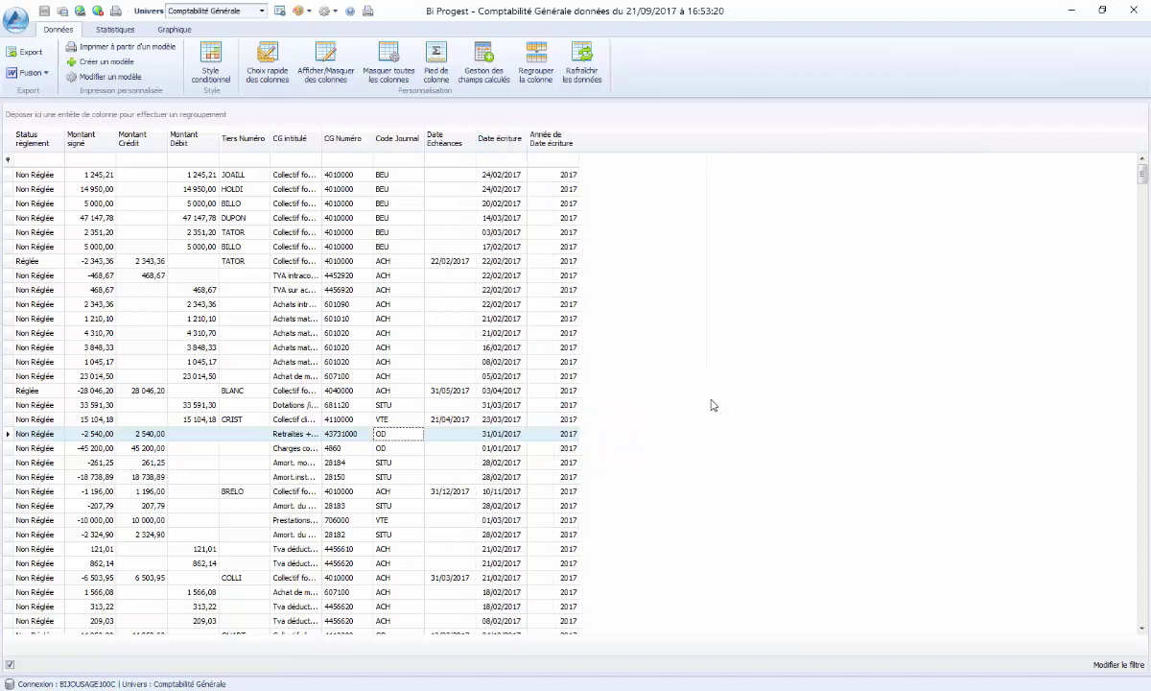
- Arrange the first columns as Code Journal, Date écriture, CG Numéro, CG intitulé, and move Status règlement just before the year column
{"action": "left_click_drag", "start_coordinate": [393, 141], "coordinate": [16, 146]}
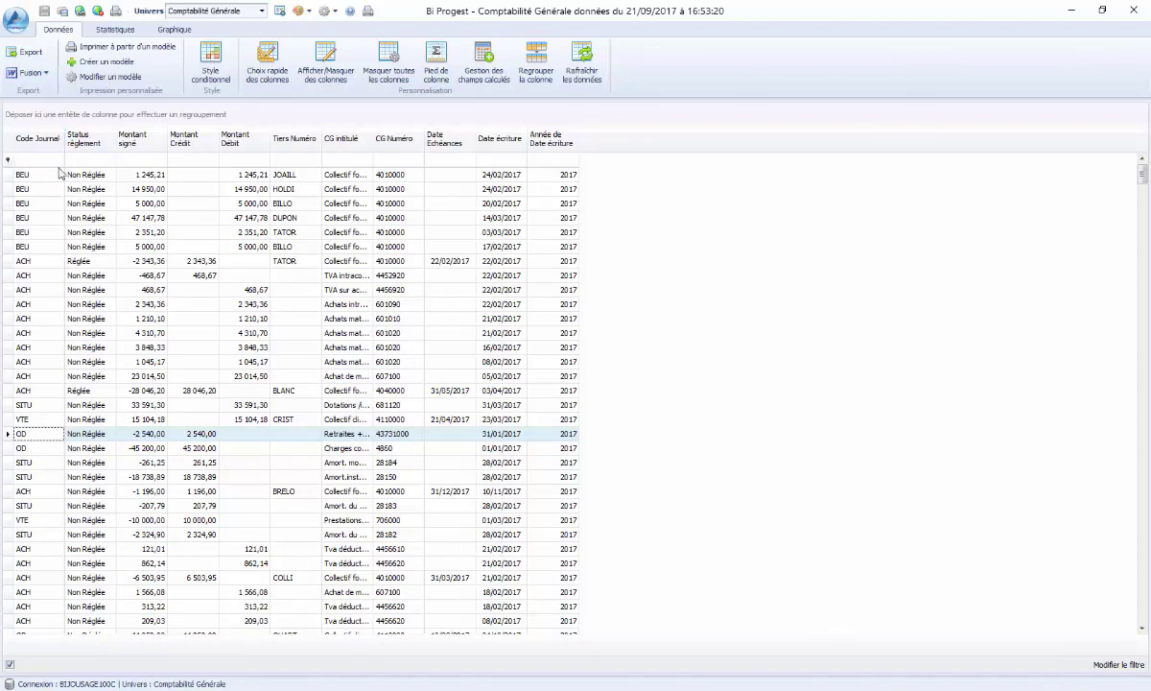
{"action": "left_click_drag", "start_coordinate": [79, 148], "coordinate": [532, 150]}
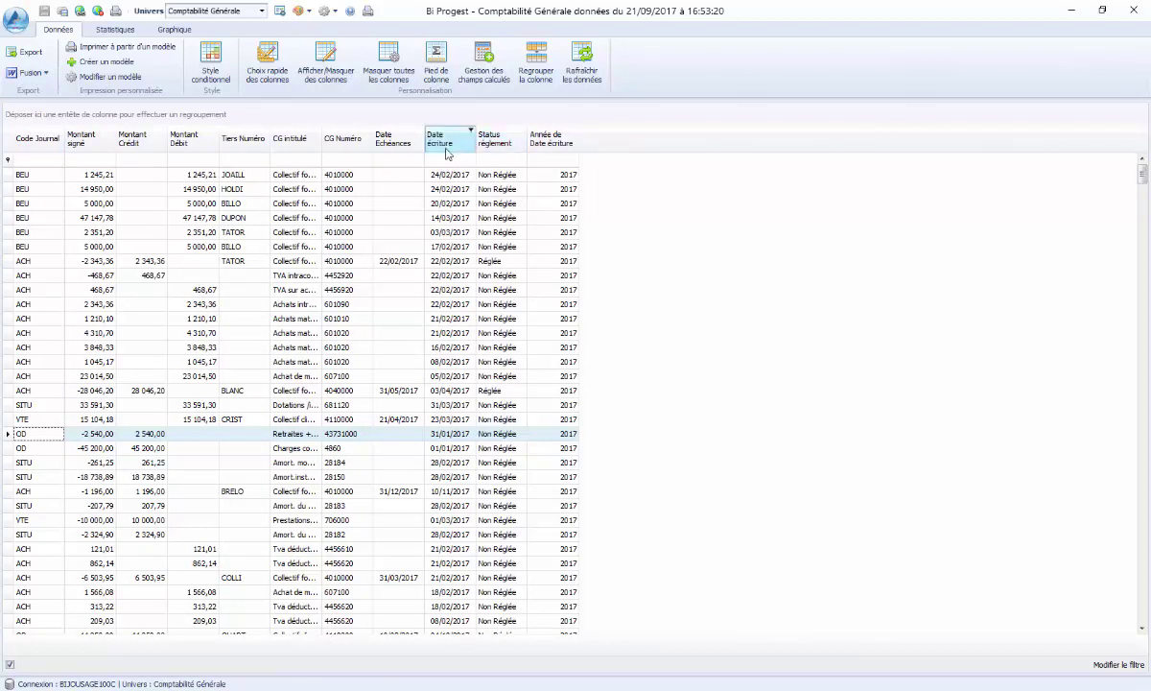
{"action": "left_click_drag", "start_coordinate": [449, 142], "coordinate": [62, 144]}
{"action": "left_click_drag", "start_coordinate": [328, 139], "coordinate": [129, 149]}
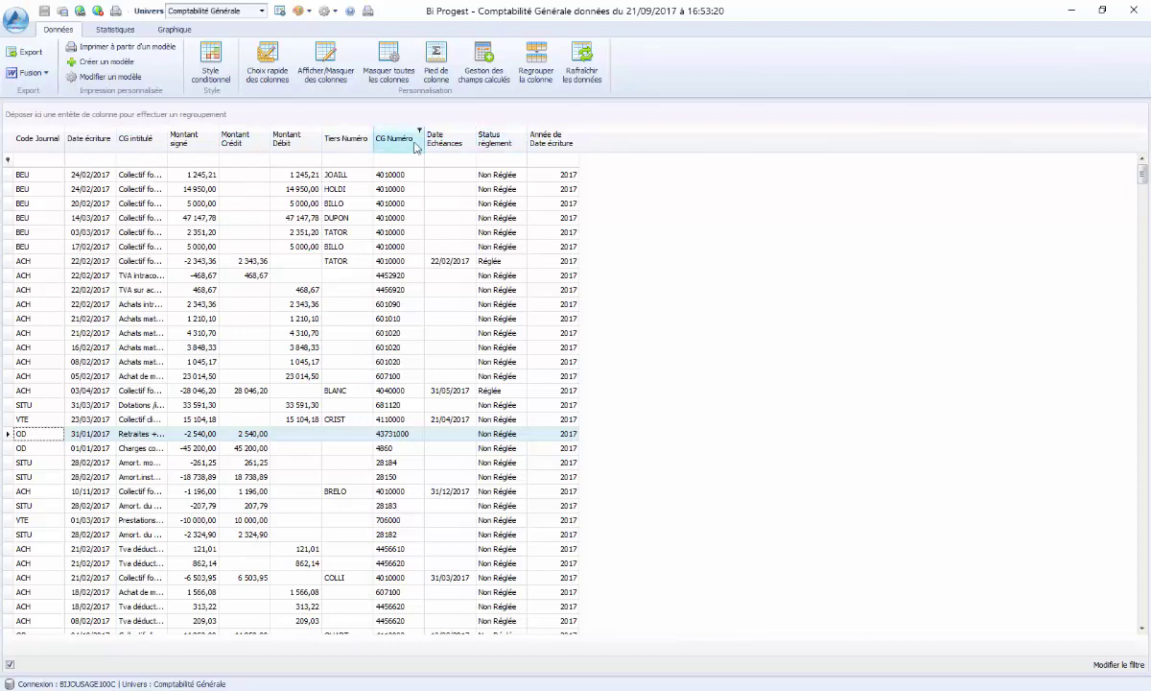
{"action": "left_click_drag", "start_coordinate": [397, 142], "coordinate": [108, 146]}
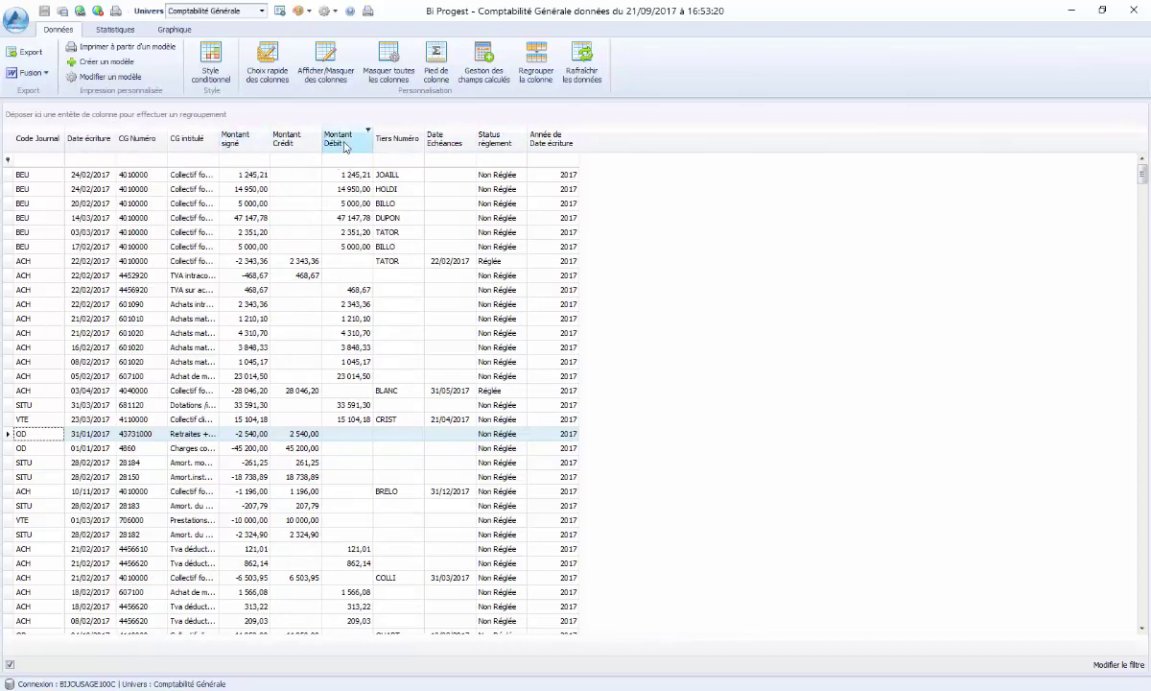
- Order the amount columns as Débit, Crédit, signé, placing Date Echéances after Date écriture and Tiers Numéro after CG intitulé
{"action": "left_click_drag", "start_coordinate": [350, 142], "coordinate": [376, 145]}
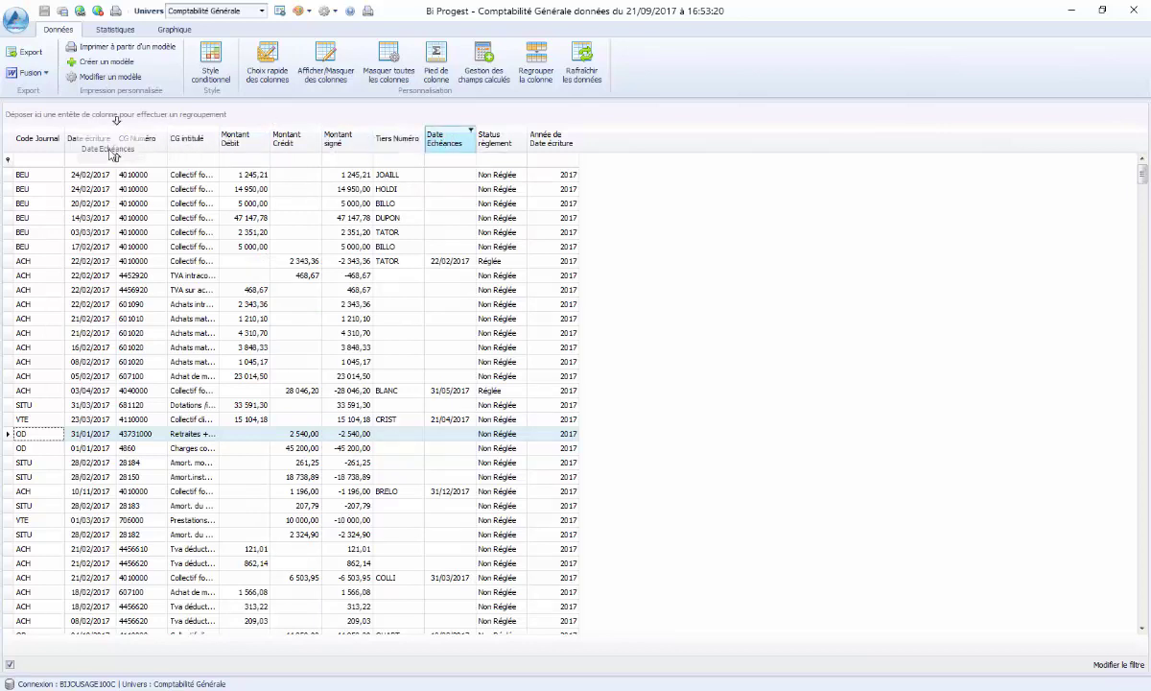
{"action": "left_click_drag", "start_coordinate": [137, 151], "coordinate": [139, 151]}
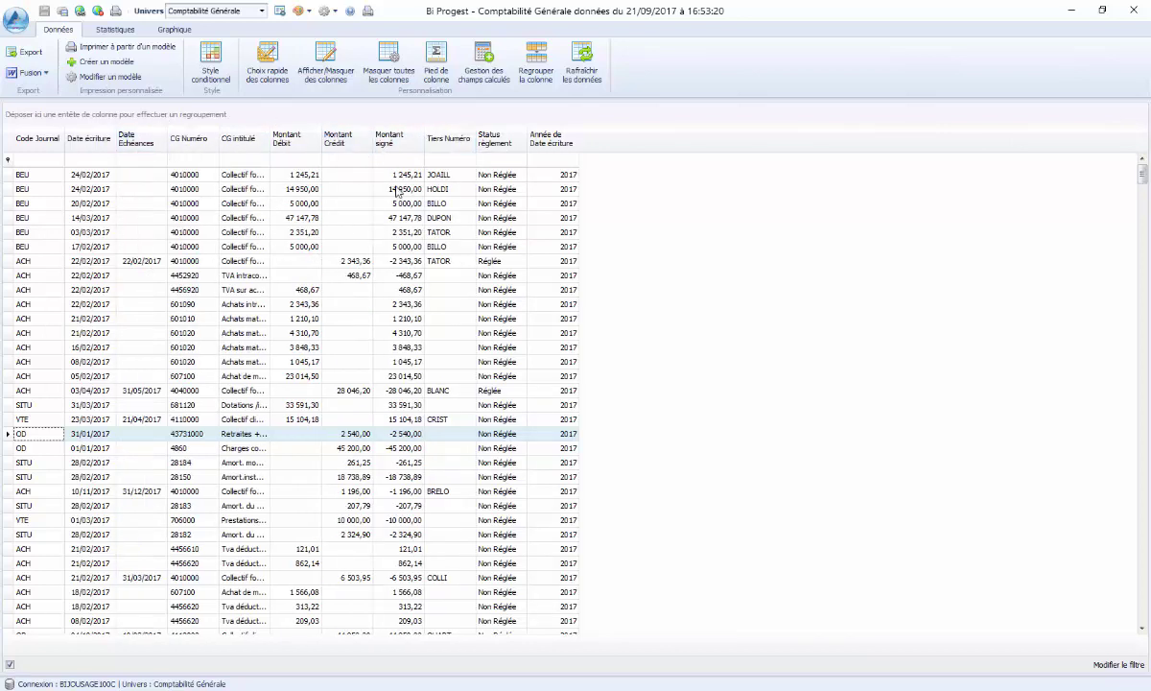
{"action": "left_click_drag", "start_coordinate": [439, 144], "coordinate": [279, 153]}
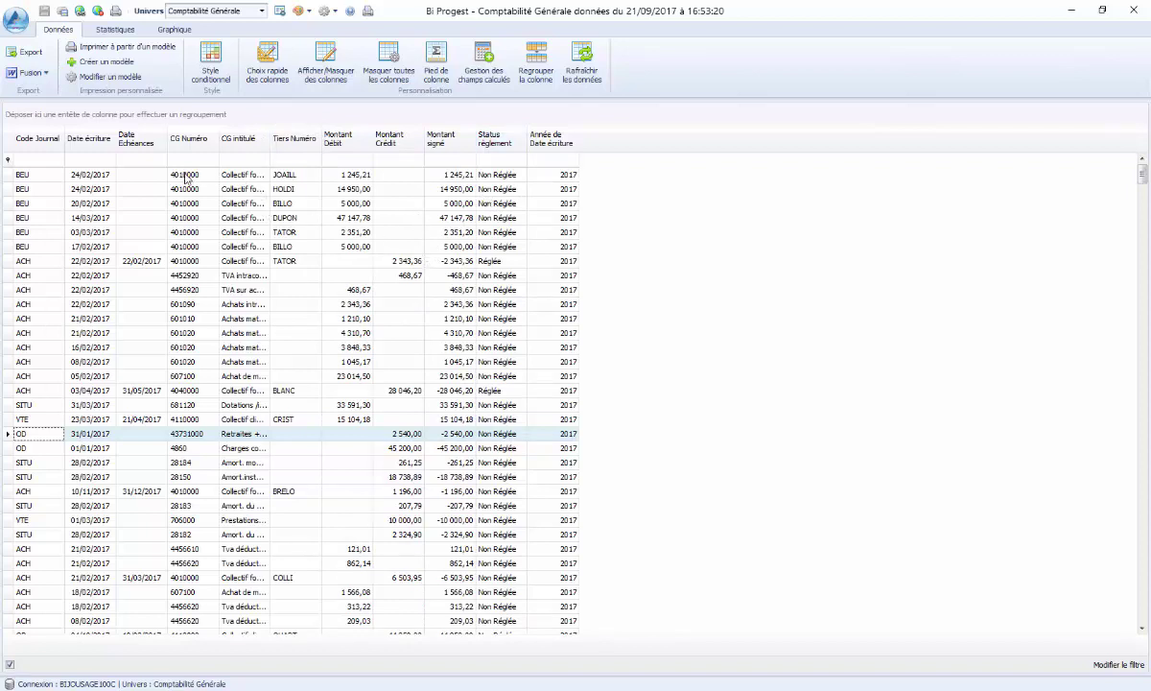
- Filter the rows by entering VTE as the Code Journal value, and clear that filter again
{"action": "left_click", "coordinate": [33, 162]}
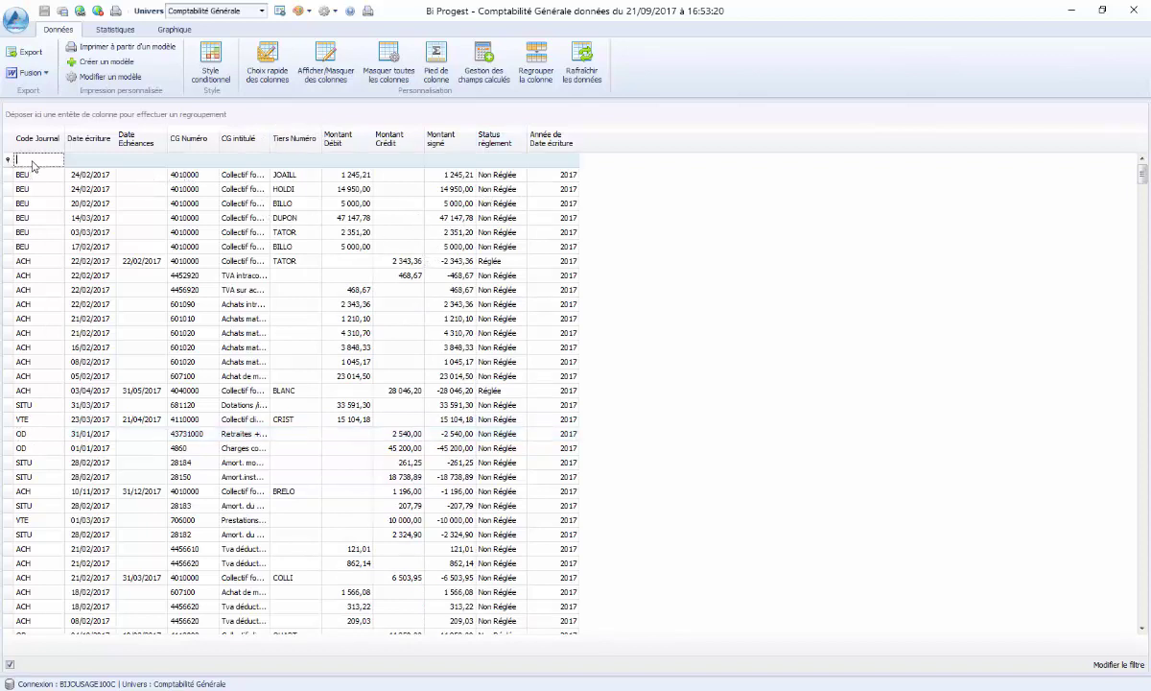
{"action": "type", "text": "VTE"}
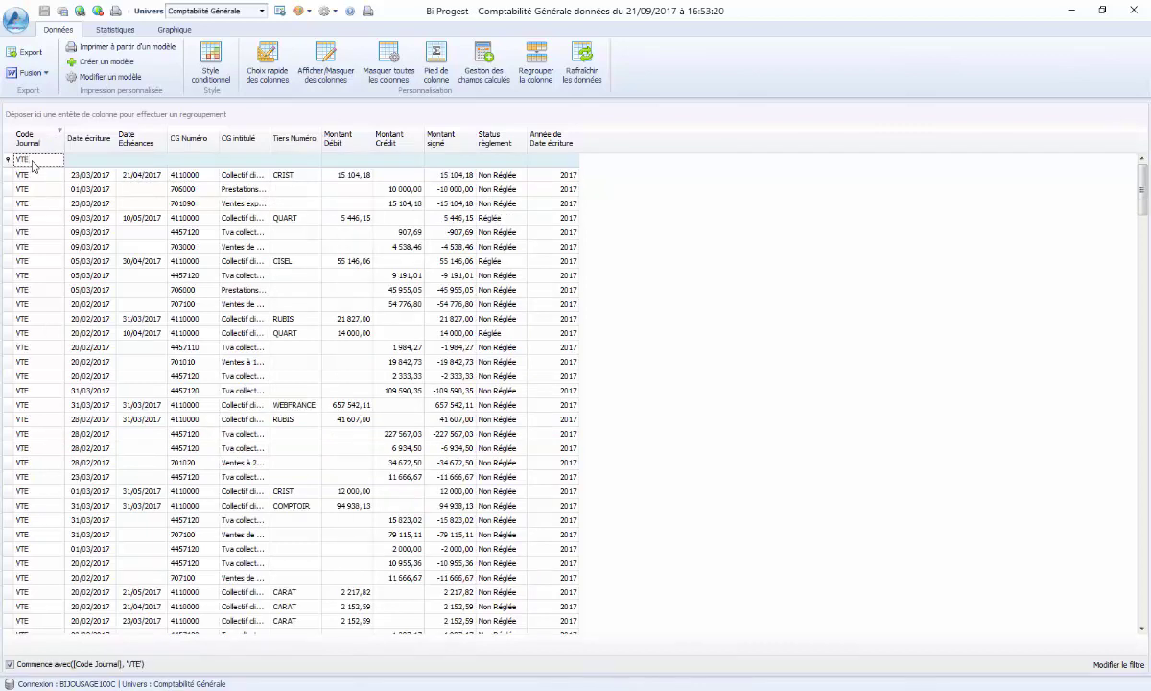
{"action": "key", "text": "BackSpace"}
{"action": "key", "text": "BackSpace"}
{"action": "key", "text": "BackSpace"}
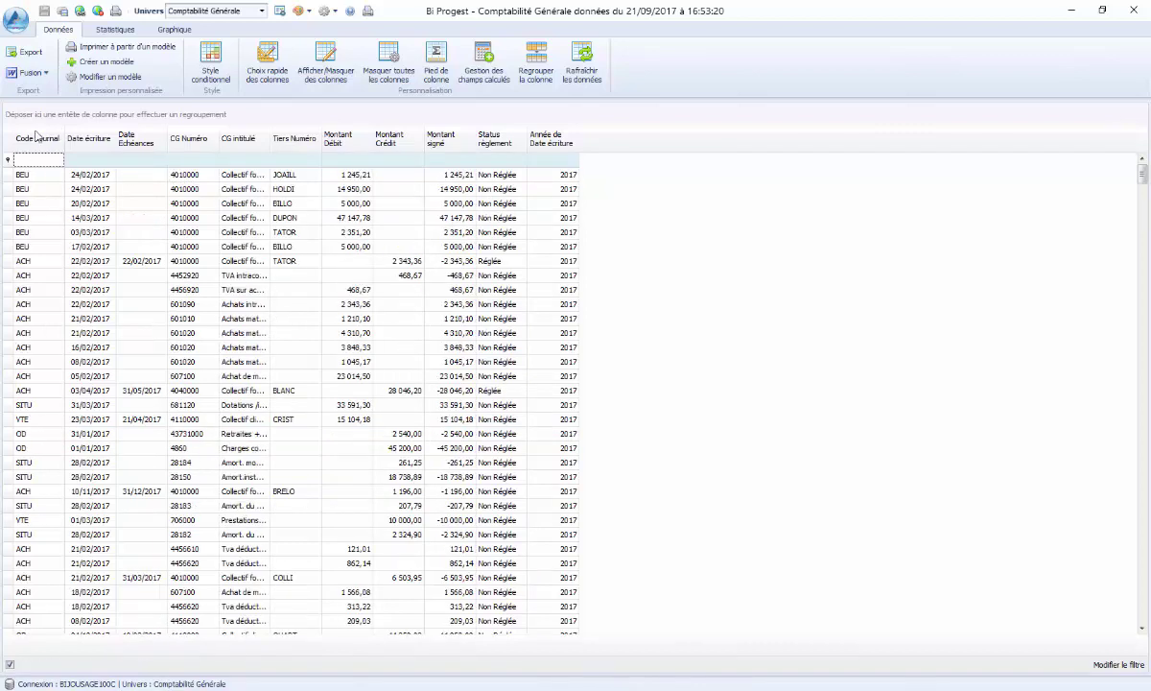
{"action": "left_click", "coordinate": [61, 135]}
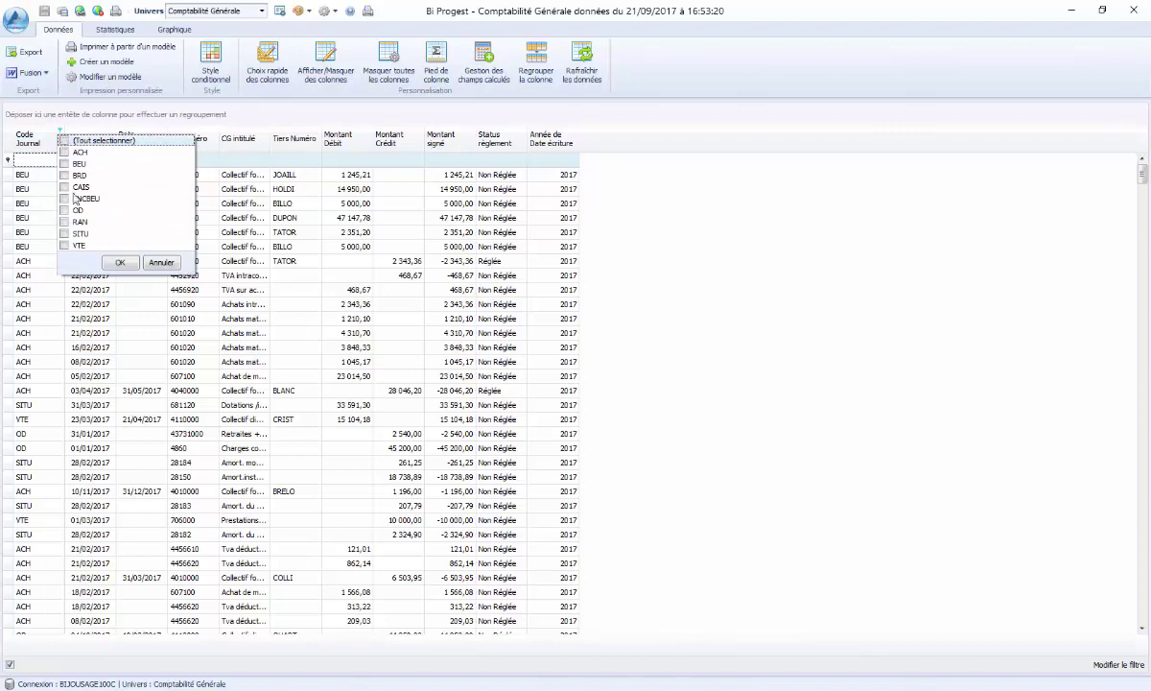
{"action": "left_click", "coordinate": [64, 245]}
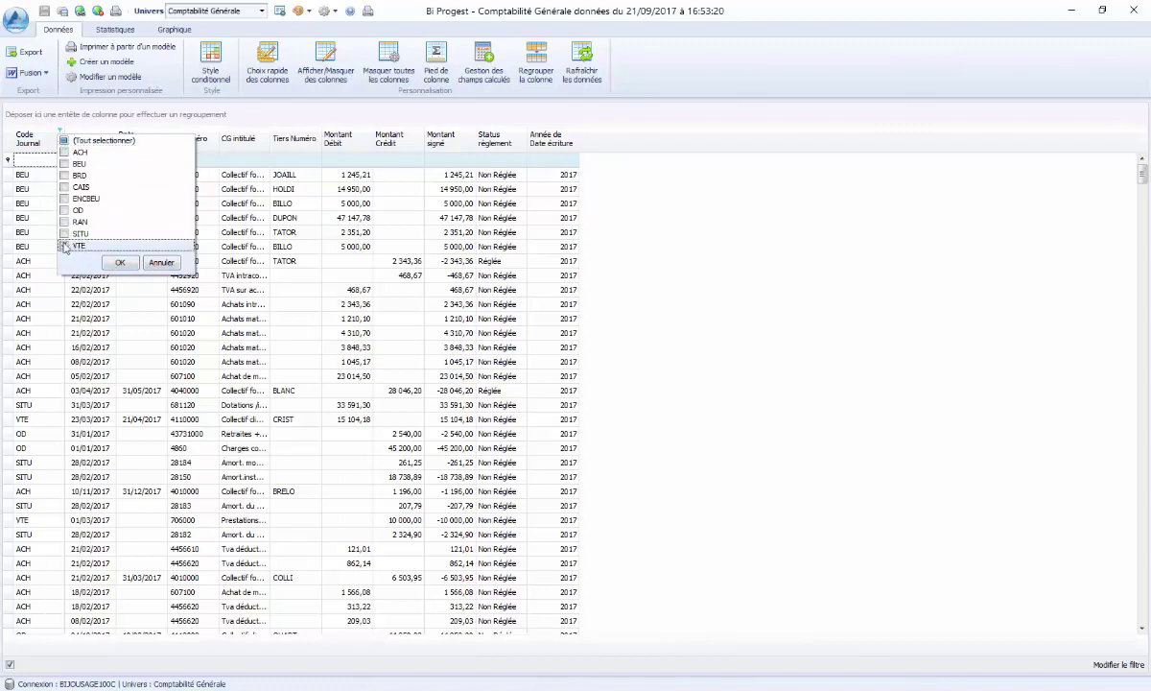
{"action": "left_click", "coordinate": [159, 263]}
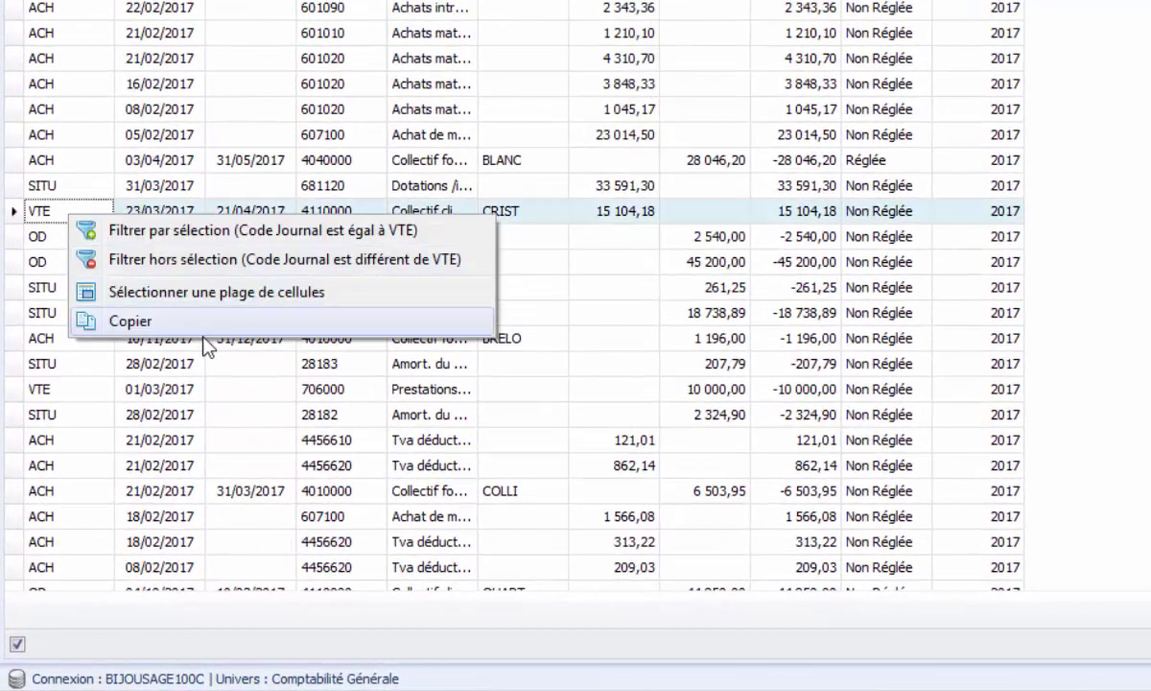
- Filter the entries by selection so that Code Journal equals VTE
{"action": "left_click", "coordinate": [207, 236]}
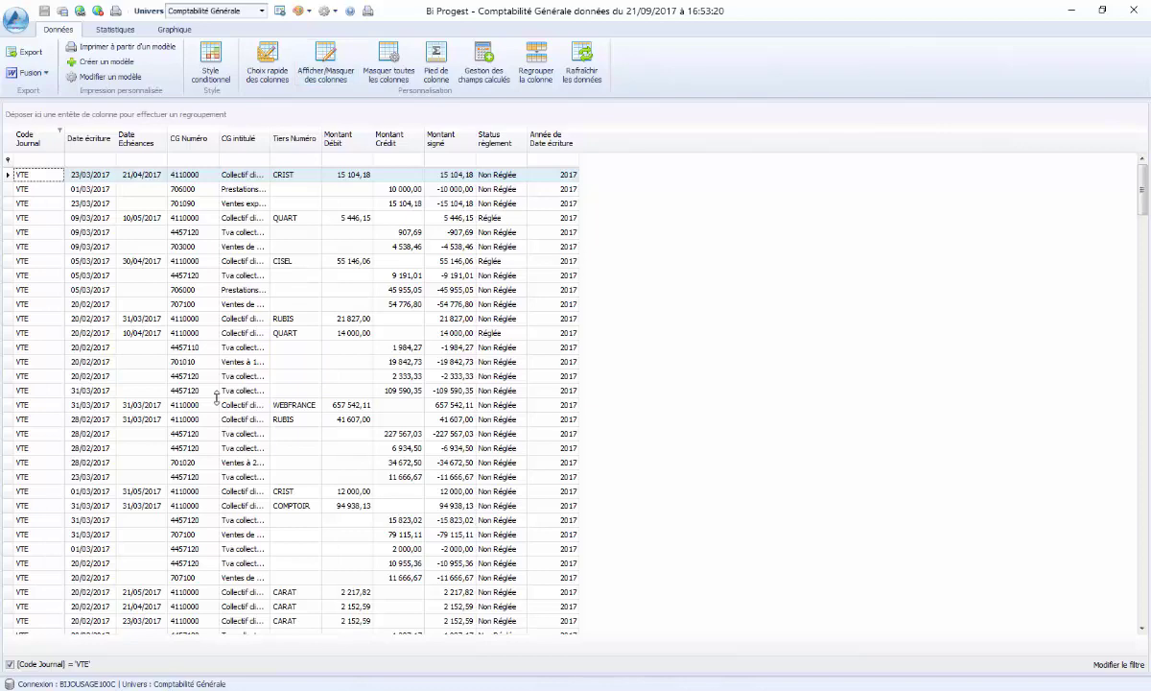
- Build a statistics cross-table with Tiers Numéro as rows, Montant signé as data and Année de Date écriture as columns
{"action": "left_click", "coordinate": [115, 29]}
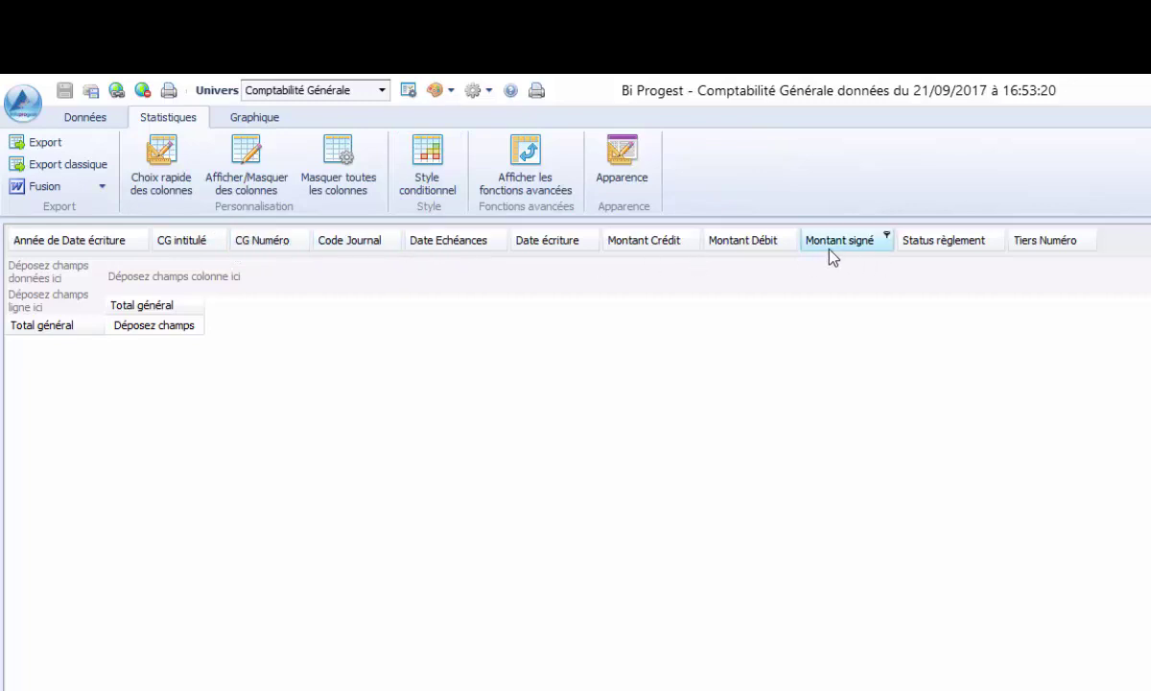
{"action": "left_click_drag", "start_coordinate": [1072, 246], "coordinate": [13, 311]}
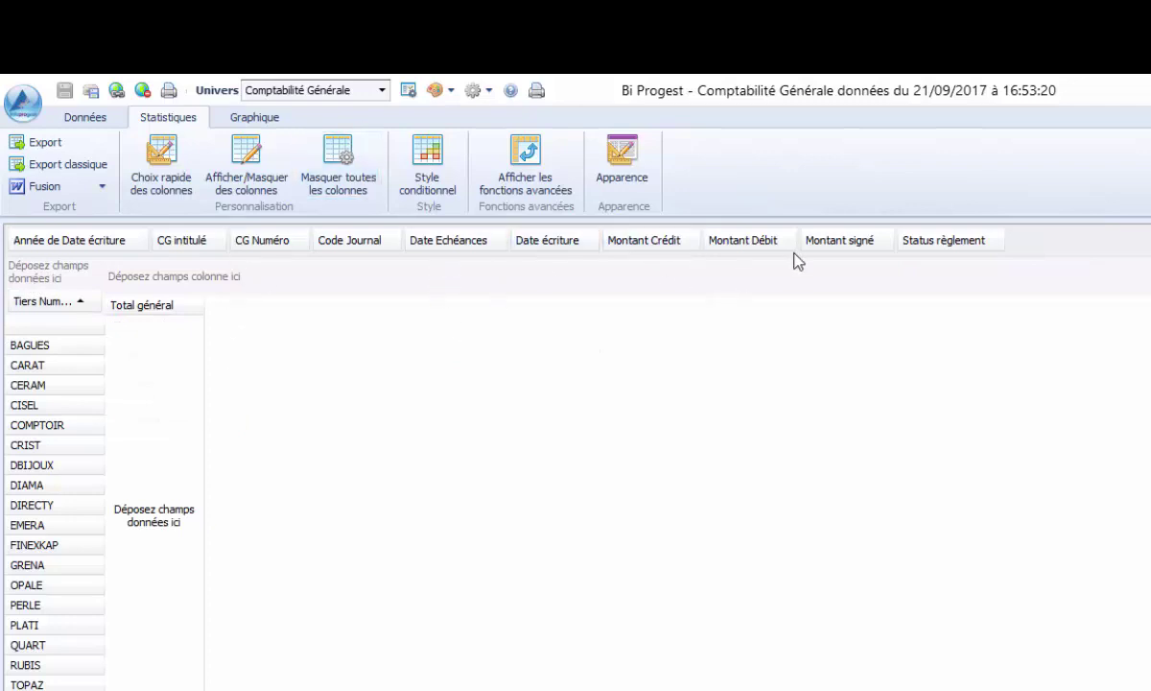
{"action": "left_click_drag", "start_coordinate": [849, 240], "coordinate": [198, 422]}
{"action": "left_click_drag", "start_coordinate": [72, 235], "coordinate": [144, 278]}
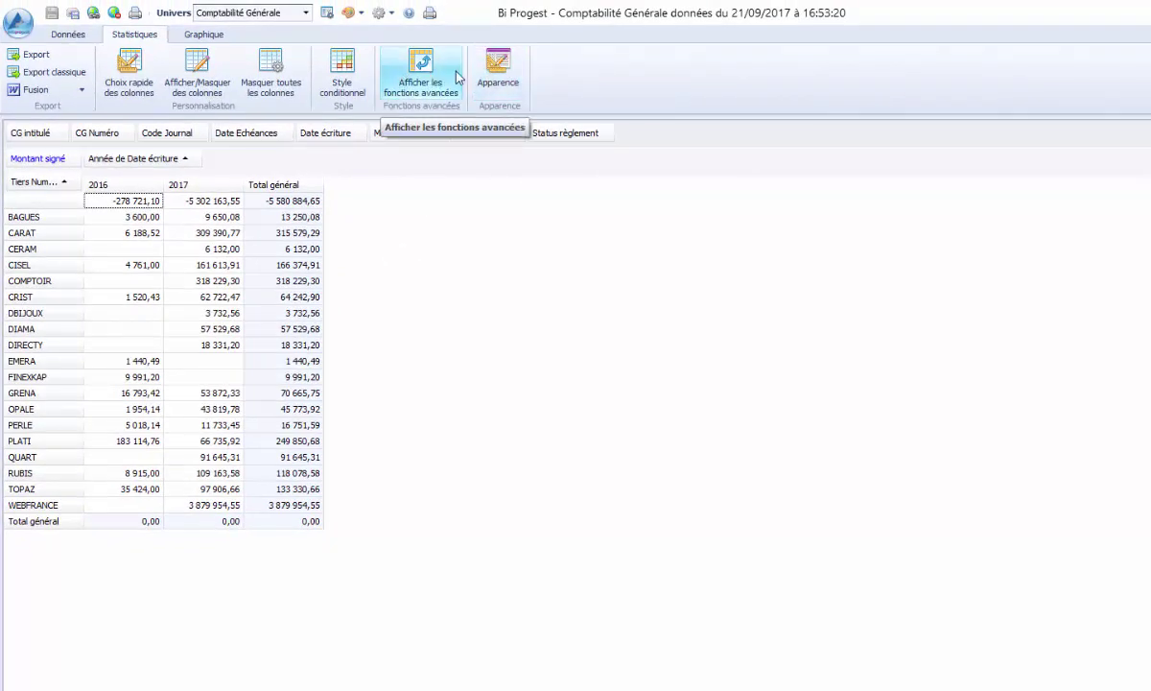
- Show the advanced functions and add a variation field on Montant signé using "pourcentage en ligne par rapport au grand total"
{"action": "left_click", "coordinate": [422, 73]}
{"action": "left_click", "coordinate": [580, 83]}
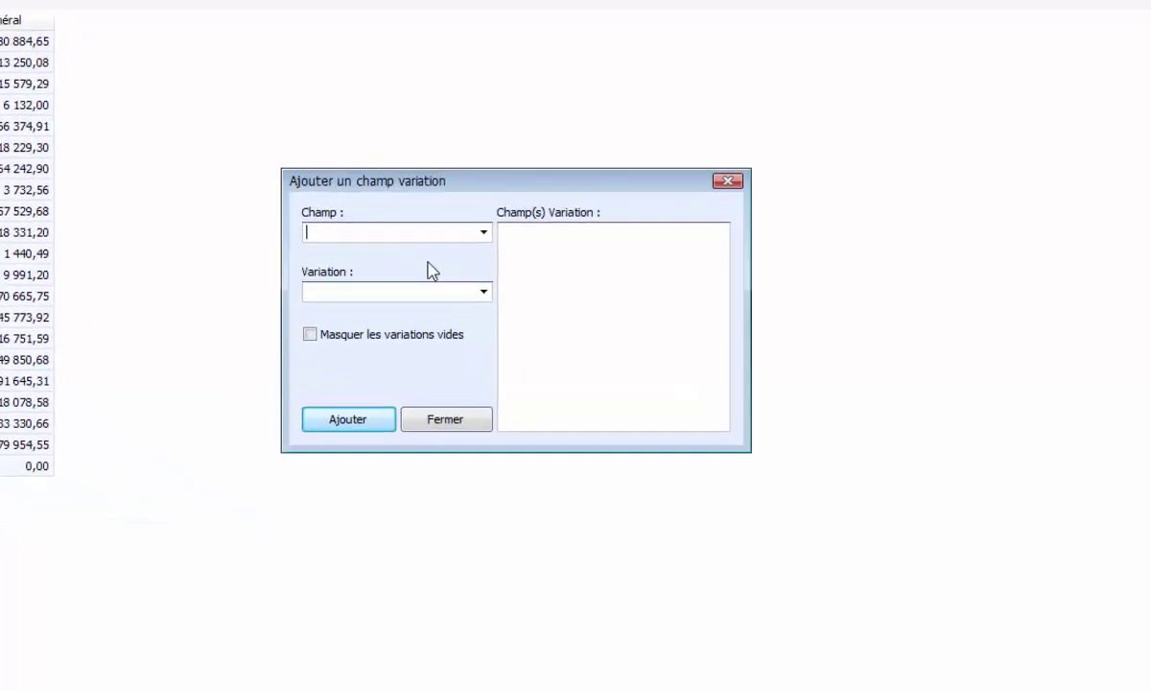
{"action": "left_click", "coordinate": [483, 232]}
{"action": "left_click", "coordinate": [431, 255]}
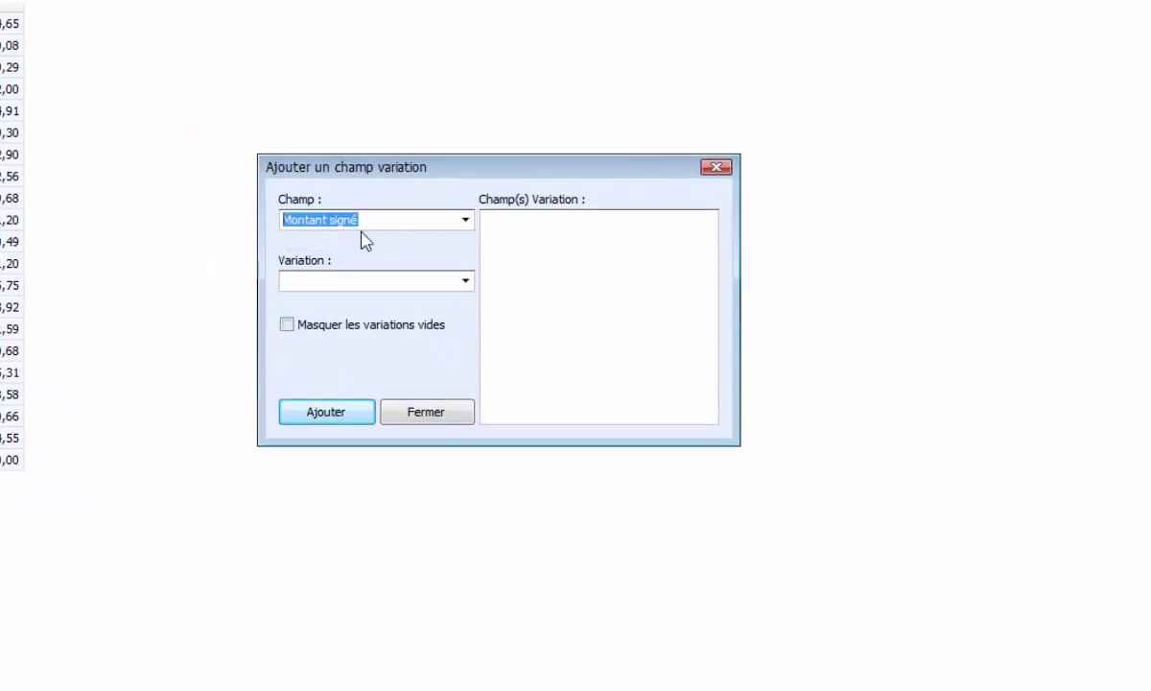
{"action": "left_click", "coordinate": [465, 281]}
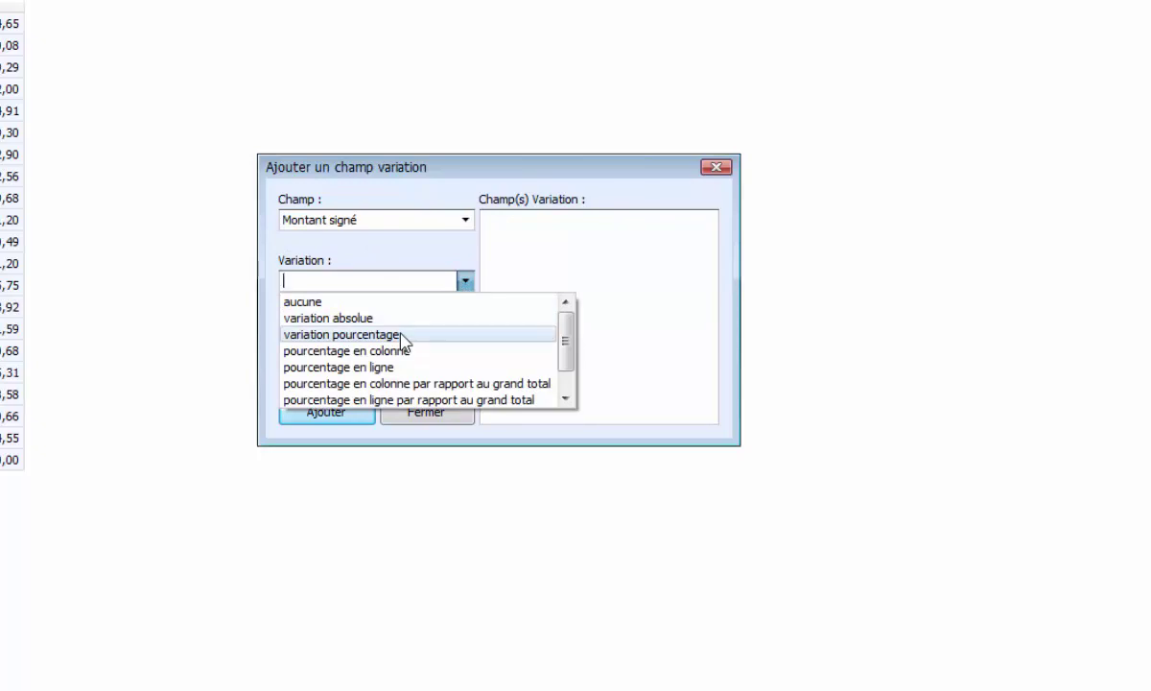
{"action": "scroll", "coordinate": [403, 388], "scroll_direction": "down", "scroll_amount": 1}
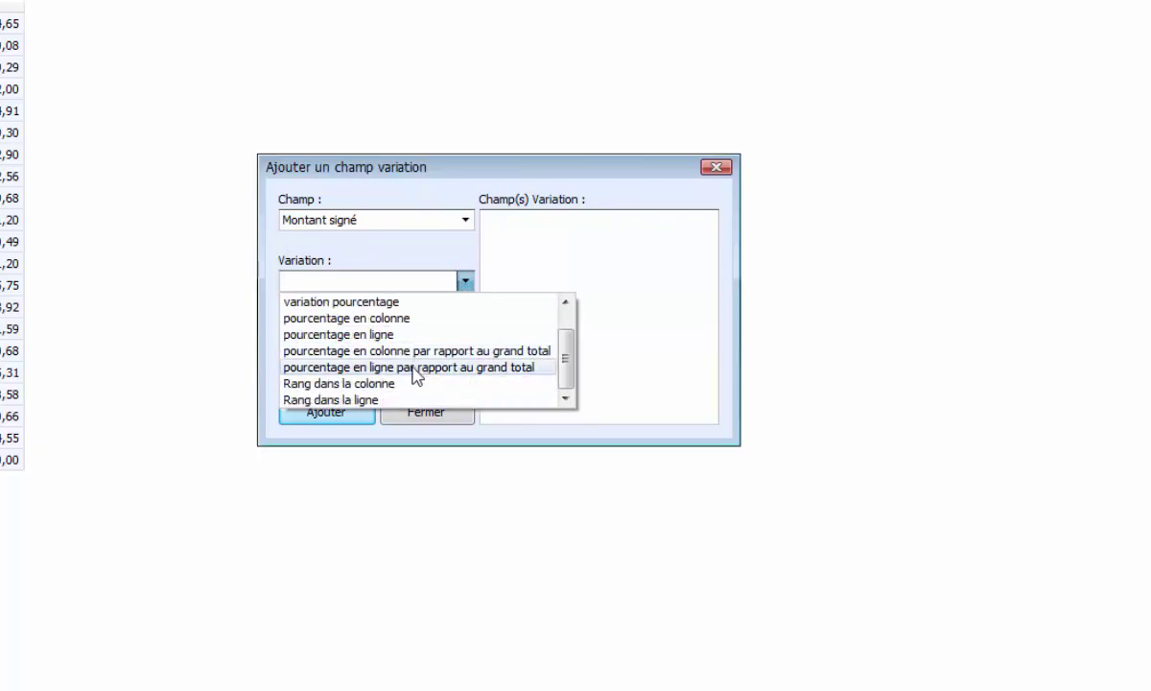
{"action": "left_click", "coordinate": [415, 368]}
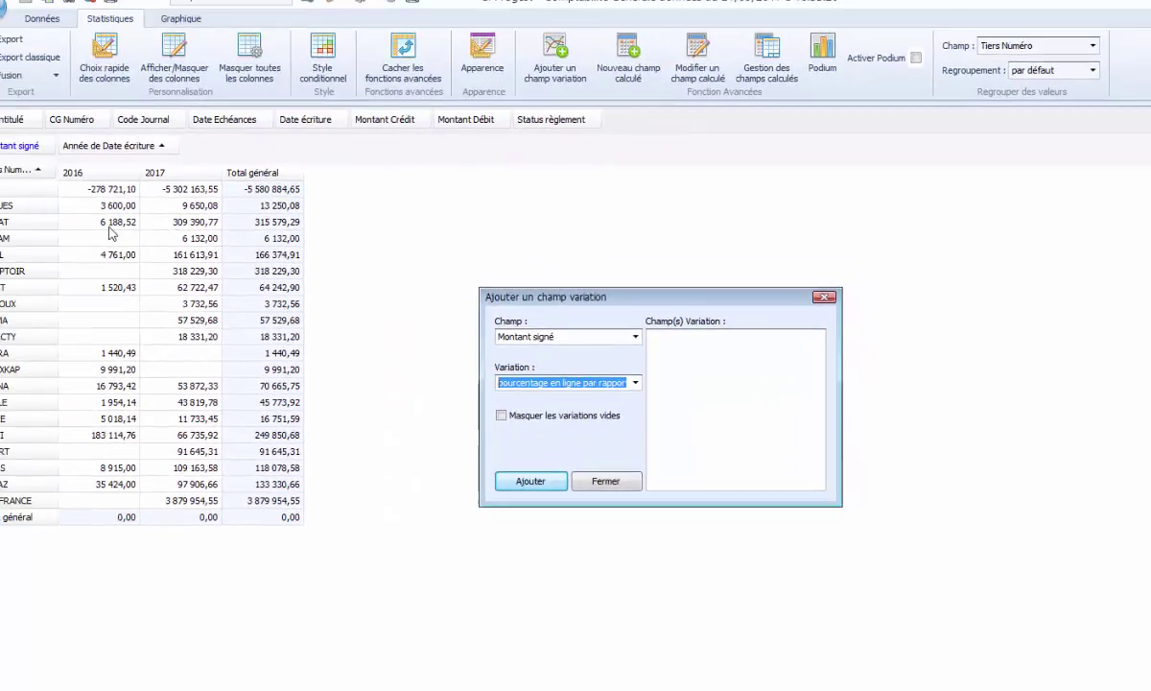
{"action": "left_click", "coordinate": [565, 488]}
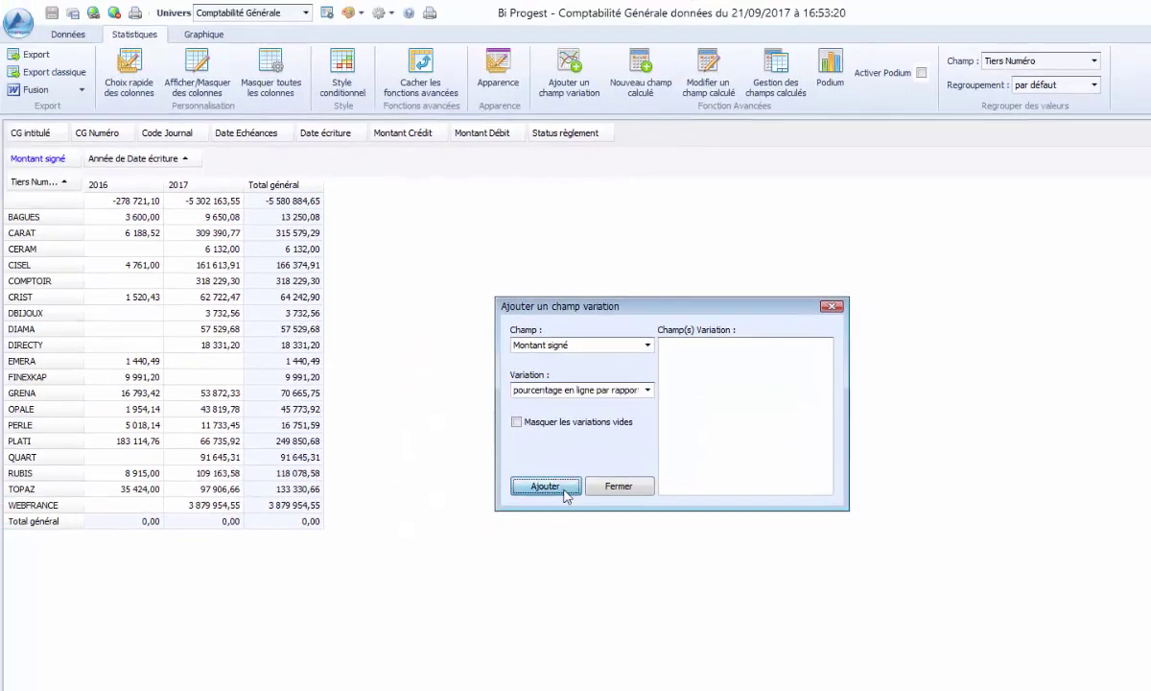
{"action": "left_click", "coordinate": [834, 305]}
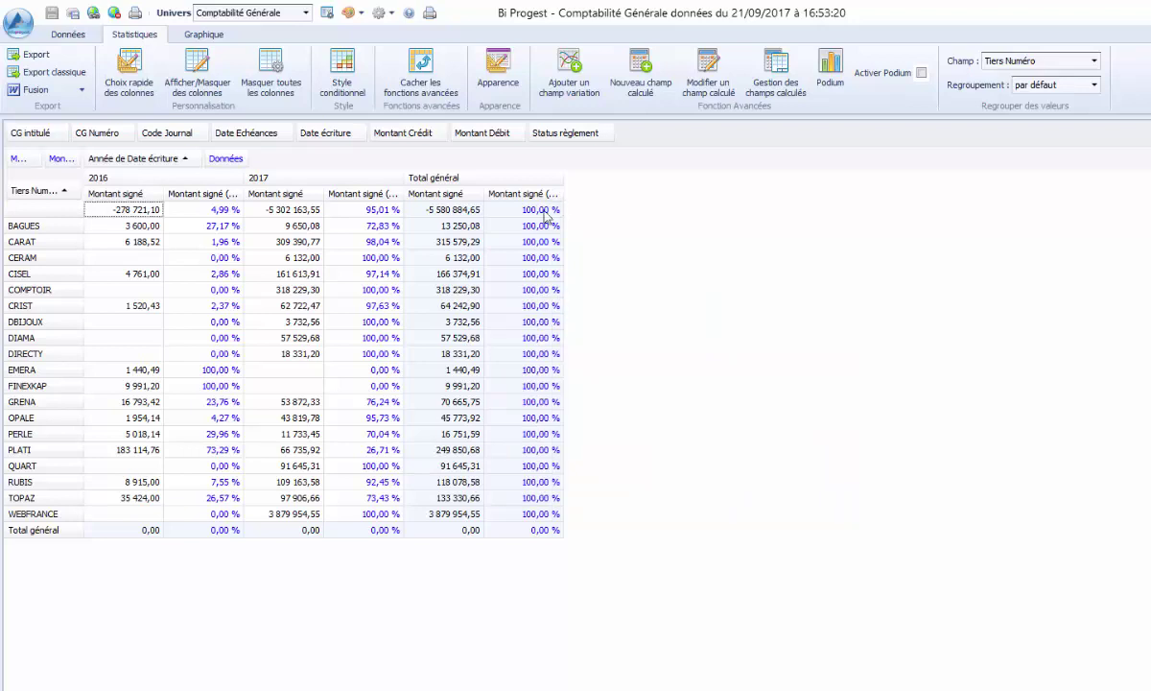
- Examine the amounts and row percentages for 2016, 2017 and the grand total in the first row of the cross-table
{"action": "left_click", "coordinate": [531, 210]}
{"action": "left_click", "coordinate": [454, 213]}
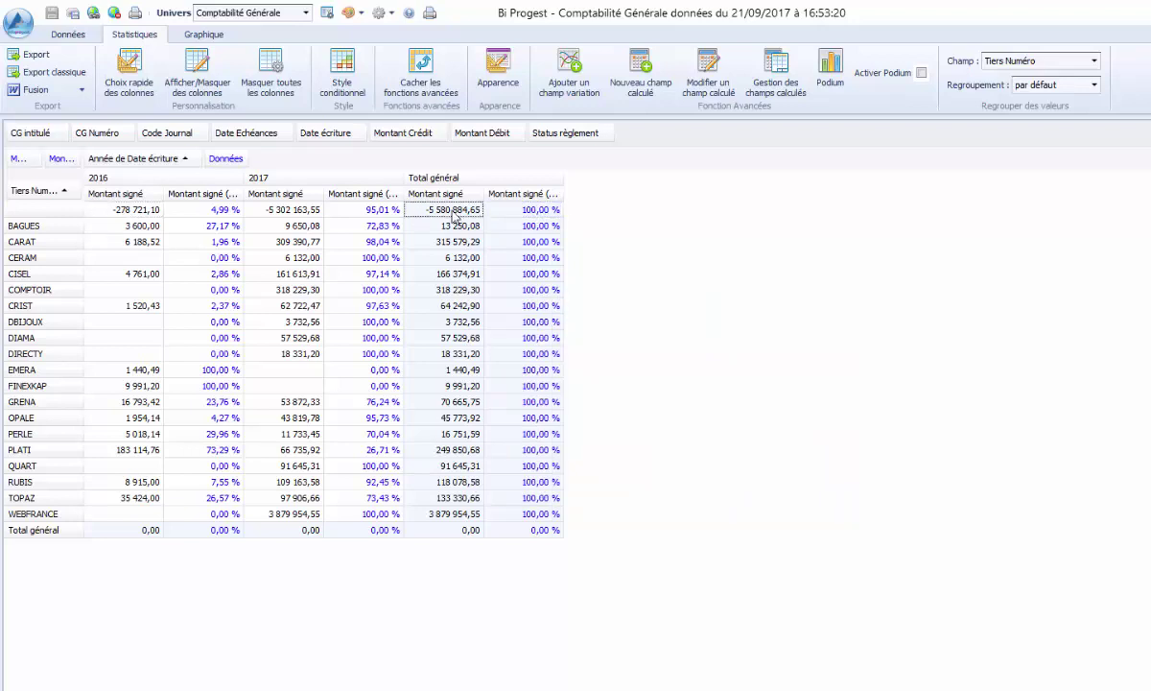
{"action": "key", "text": "Left"}
{"action": "key", "text": "Left"}
{"action": "key", "text": "Left"}
{"action": "key", "text": "Left"}
{"action": "key", "text": "Right"}
{"action": "key", "text": "Right"}
{"action": "key", "text": "Right"}
{"action": "key", "text": "Right"}
{"action": "key", "text": "Left"}
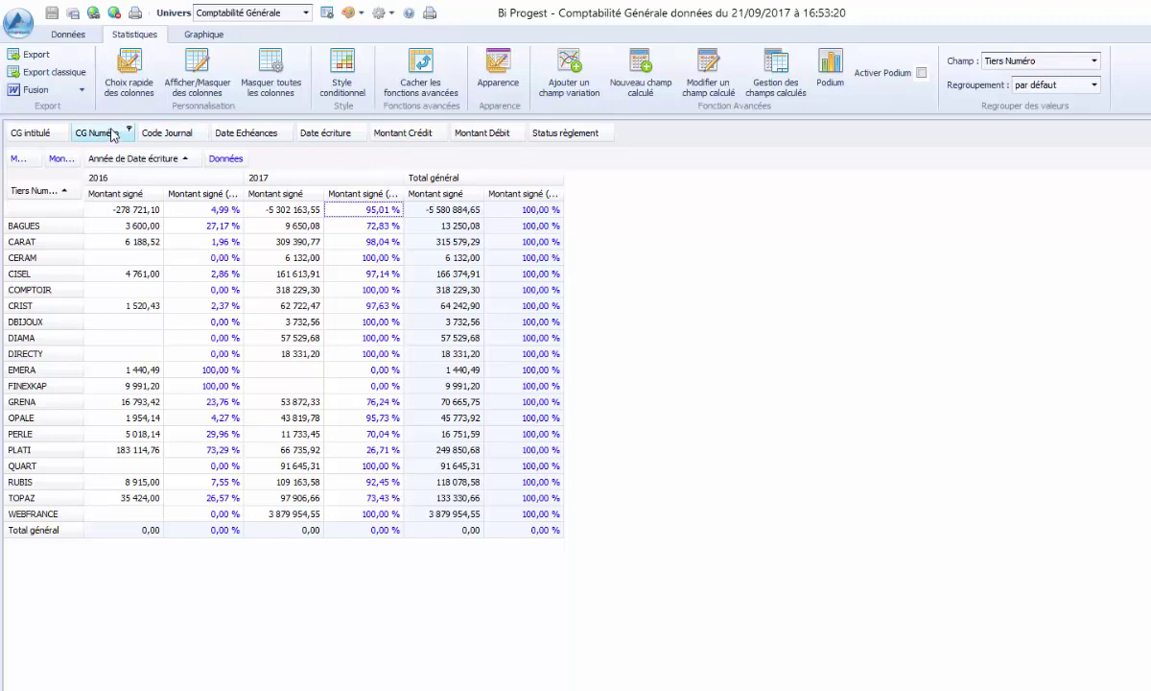
- Add CG Numéro to the row fields of the cross-table and place it before Tiers Numéro
{"action": "left_click_drag", "start_coordinate": [97, 133], "coordinate": [83, 197]}
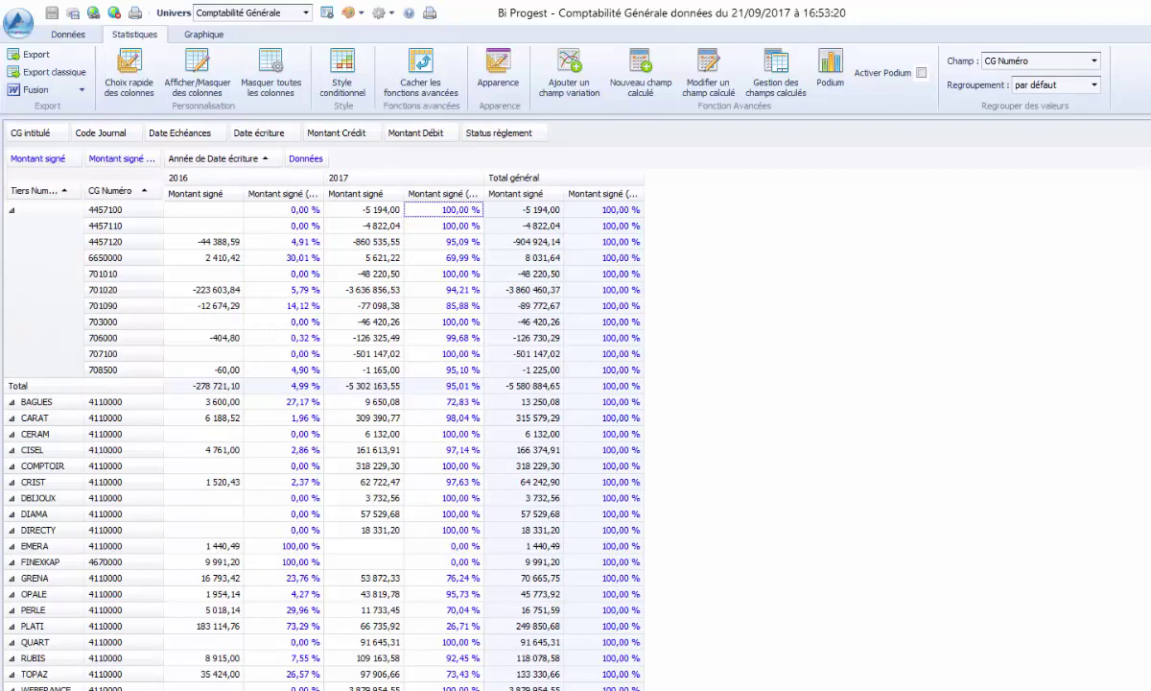
{"action": "left_click_drag", "start_coordinate": [110, 190], "coordinate": [24, 189]}
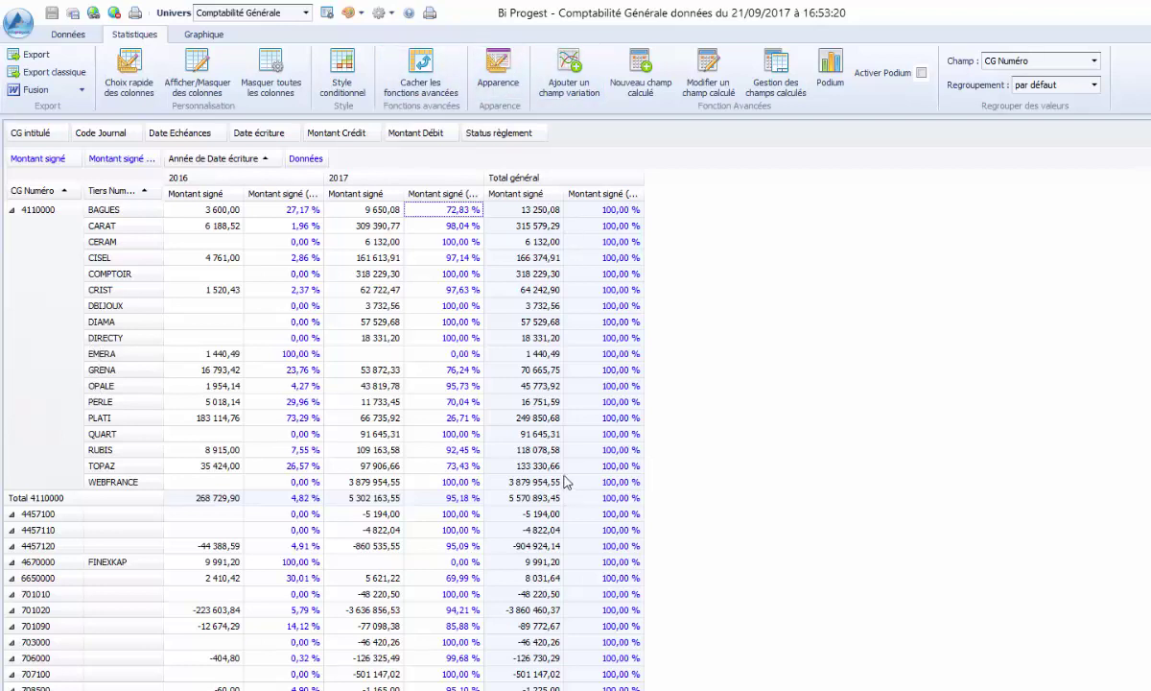
- Add the Facture N° column to the data after Date Echéances, and use it as a statistics row field after Tiers Numéro
{"action": "left_click", "coordinate": [71, 35]}
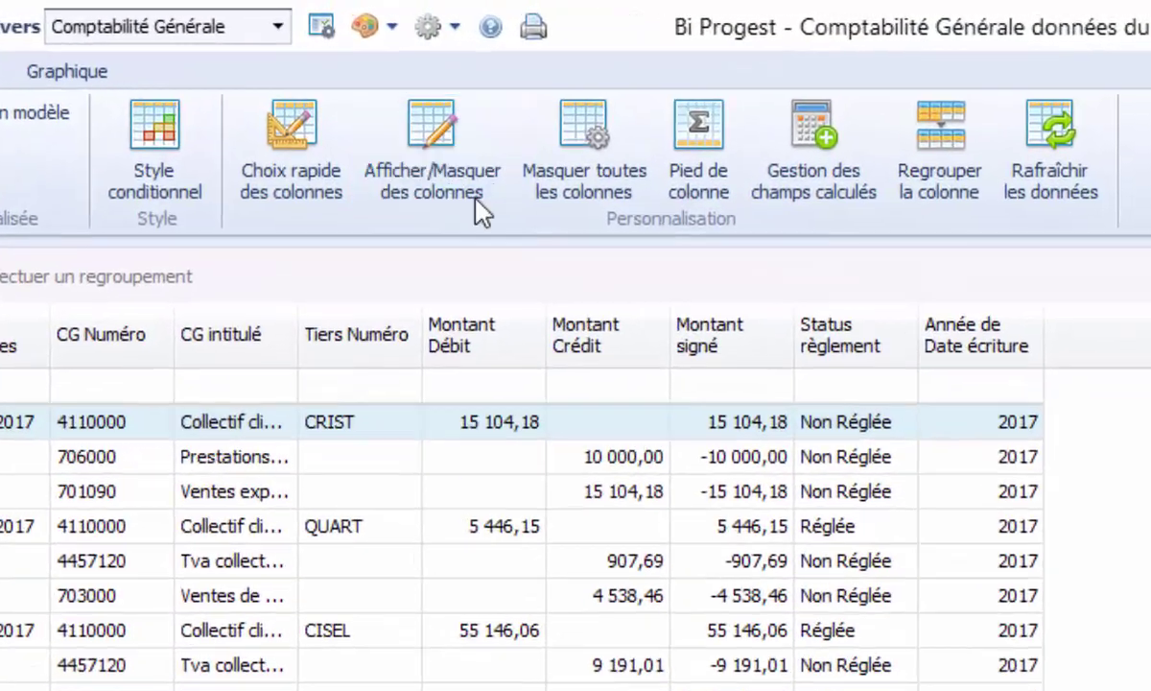
{"action": "left_click", "coordinate": [477, 201]}
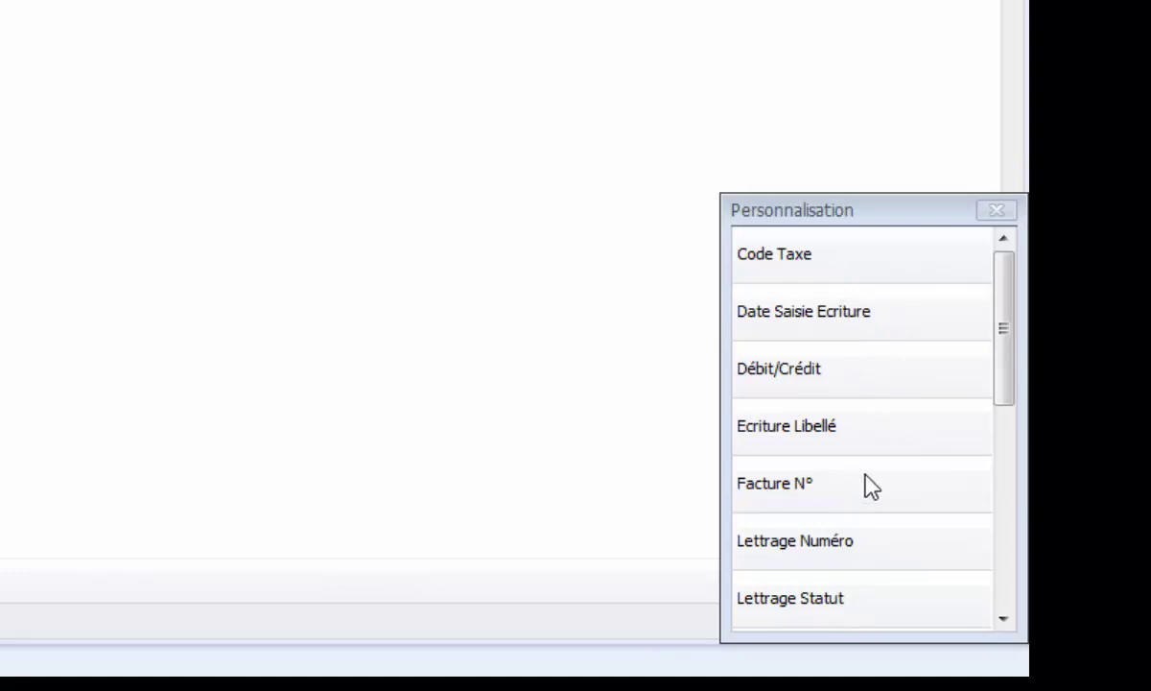
{"action": "left_click_drag", "start_coordinate": [868, 485], "coordinate": [176, 145]}
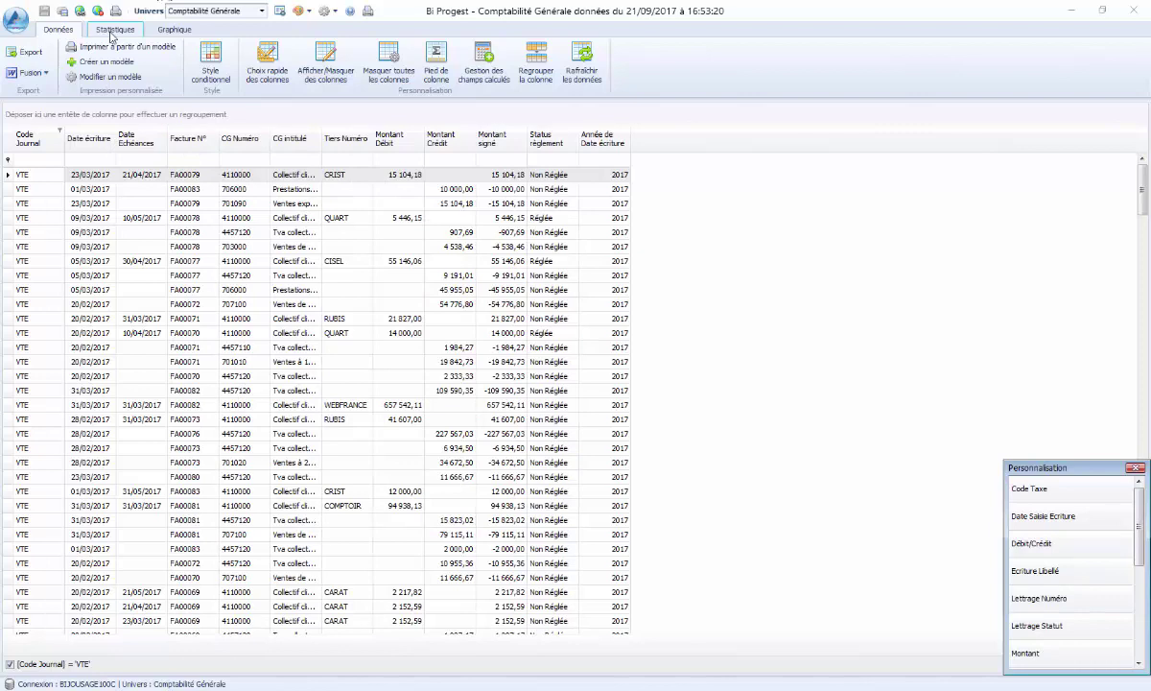
{"action": "left_click", "coordinate": [113, 31]}
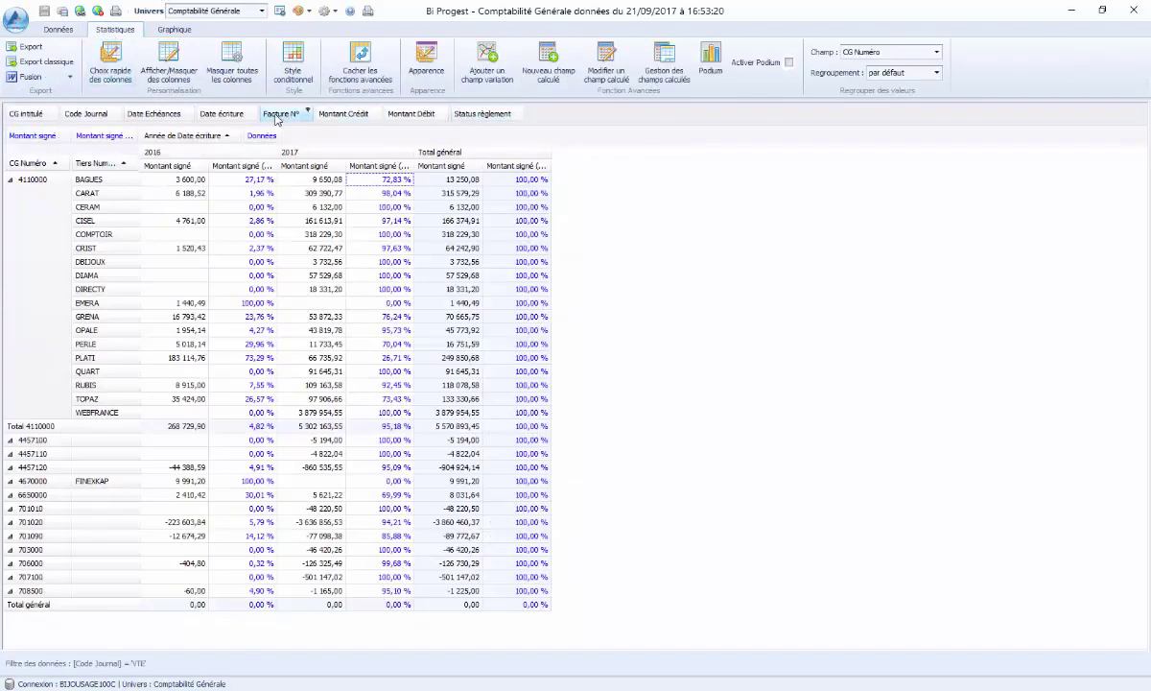
{"action": "left_click_drag", "start_coordinate": [277, 118], "coordinate": [141, 174]}
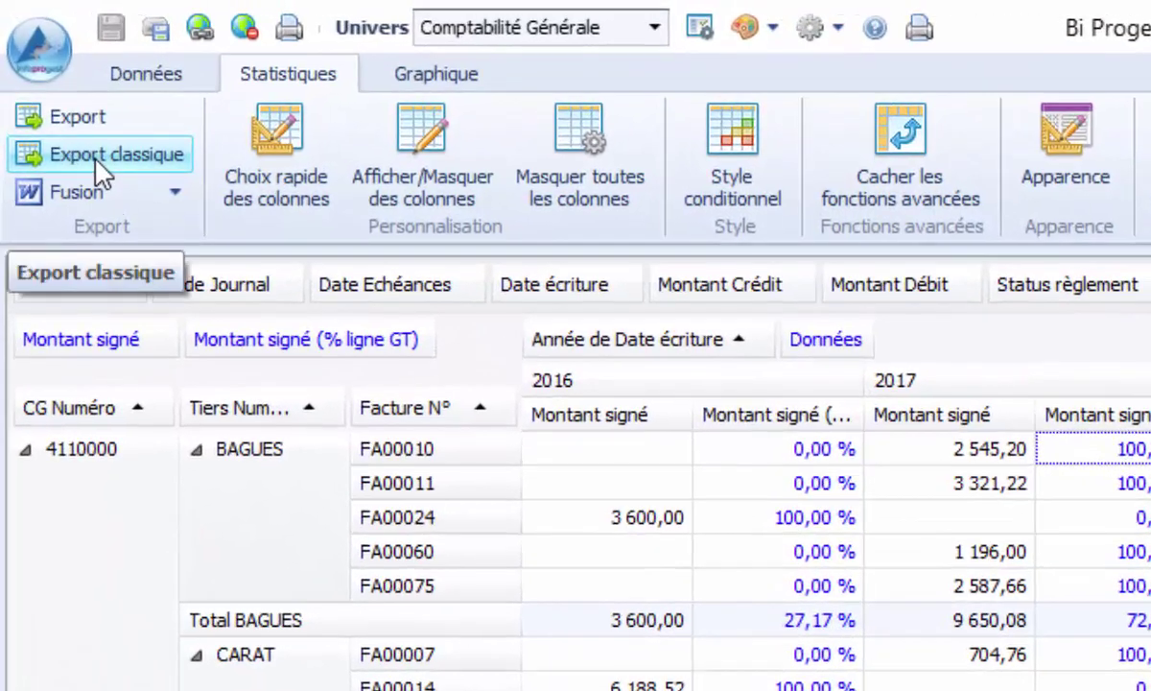
- Export the cross-table in classic mode to the desktop as a Fichier Excel 2007 named EXPORT SOLDE CLIENT
{"action": "left_click", "coordinate": [39, 63]}
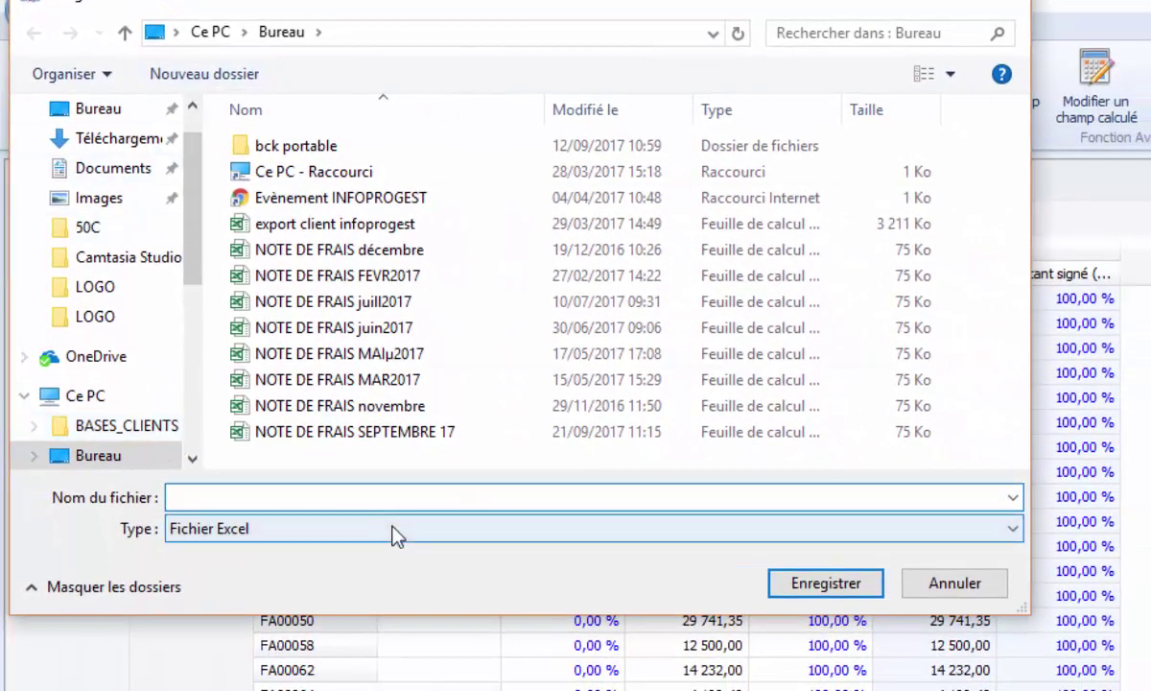
{"action": "left_click", "coordinate": [393, 531]}
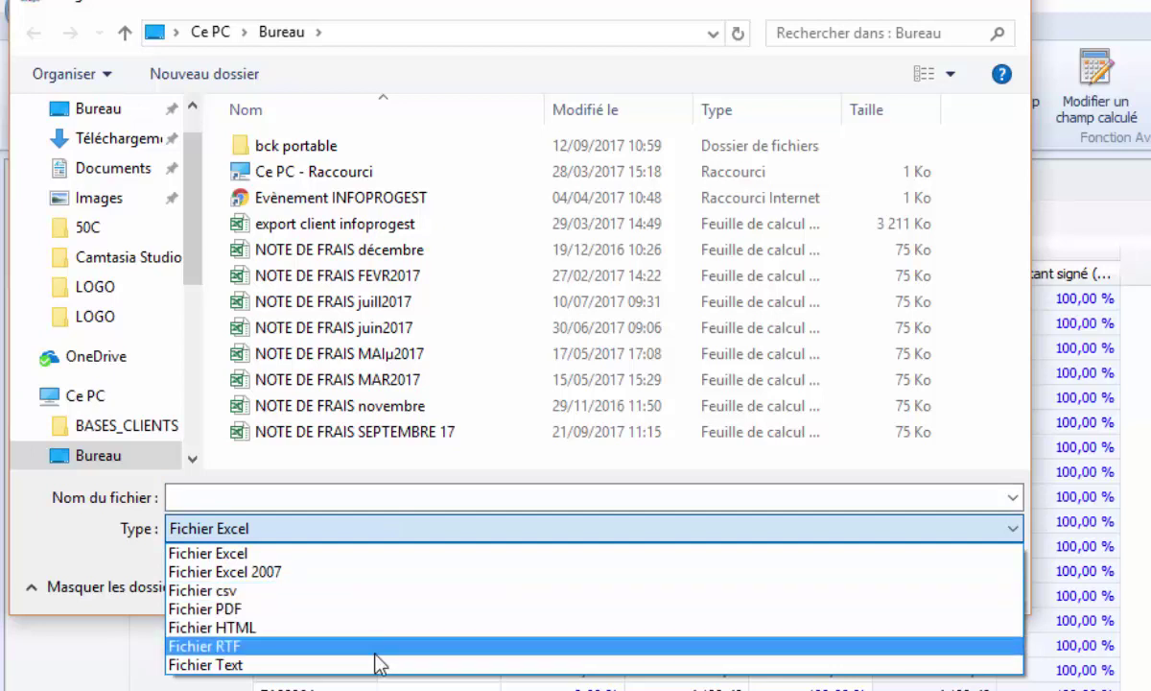
{"action": "left_click", "coordinate": [365, 574]}
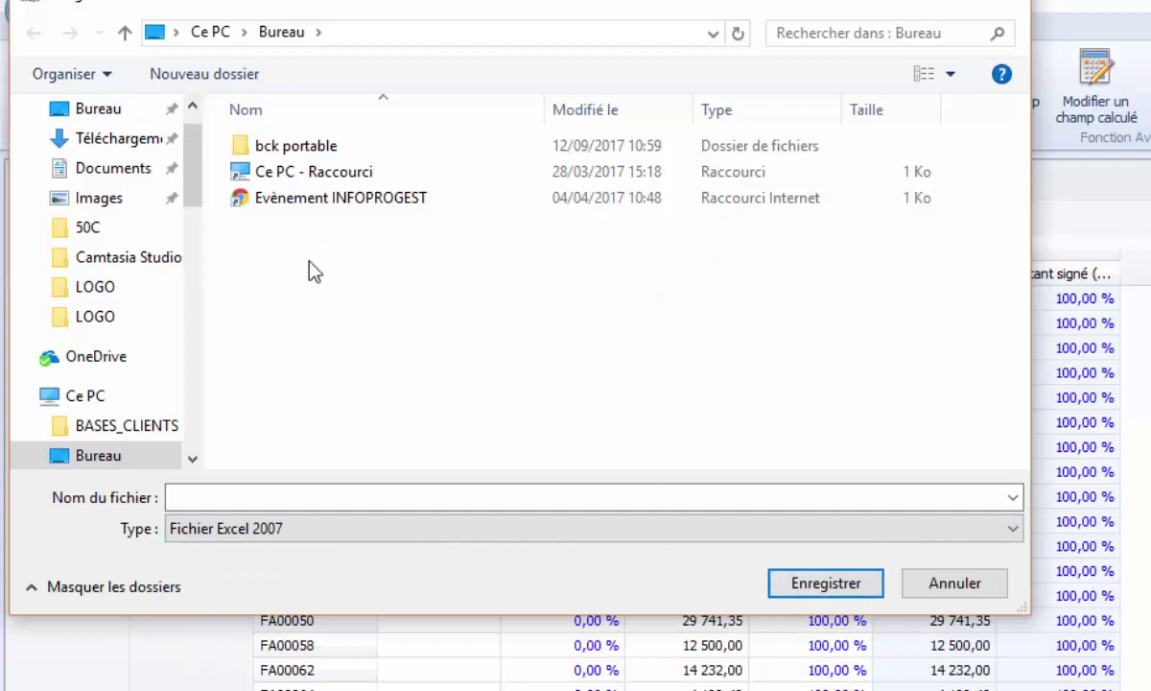
{"action": "left_click", "coordinate": [272, 498]}
{"action": "type", "text": "E"}
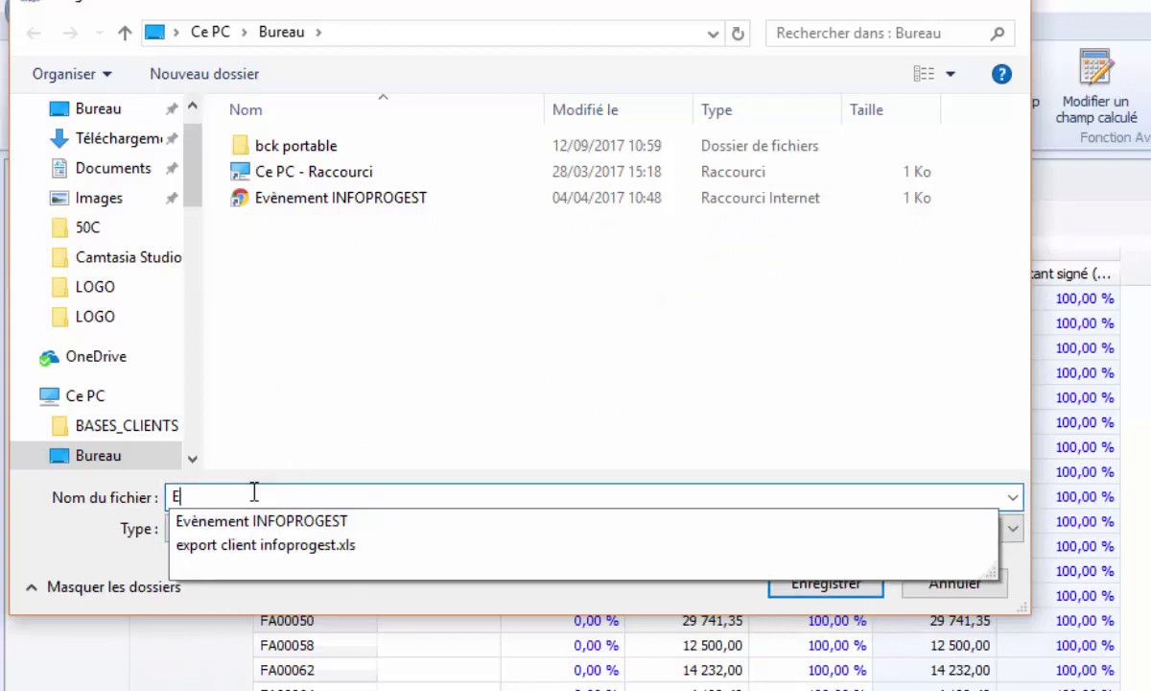
{"action": "type", "text": "XPORT SOL"}
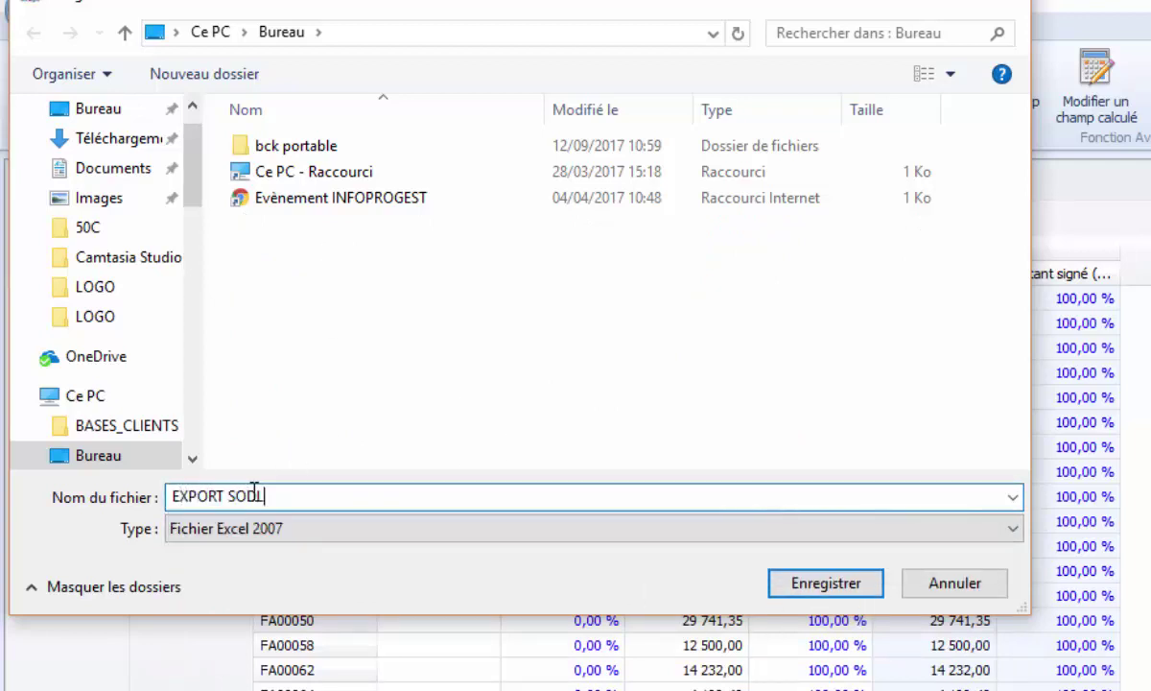
{"action": "key", "text": "BackSpace"}
{"action": "type", "text": "DE CLIENT"}
{"action": "key", "text": "Return"}
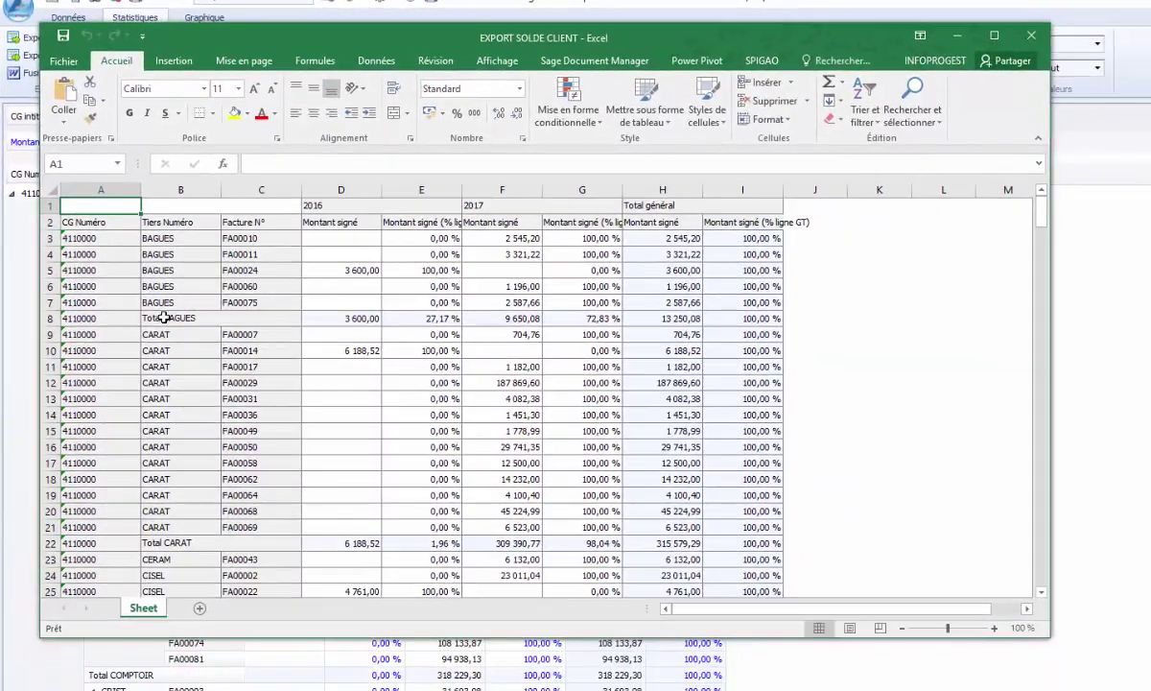
- Review the exported rows in the Excel workbook, compare them with the cross-table behind it, and close the workbook
{"action": "left_click", "coordinate": [99, 301]}
{"action": "scroll", "coordinate": [118, 307], "scroll_direction": "down", "scroll_amount": 11}
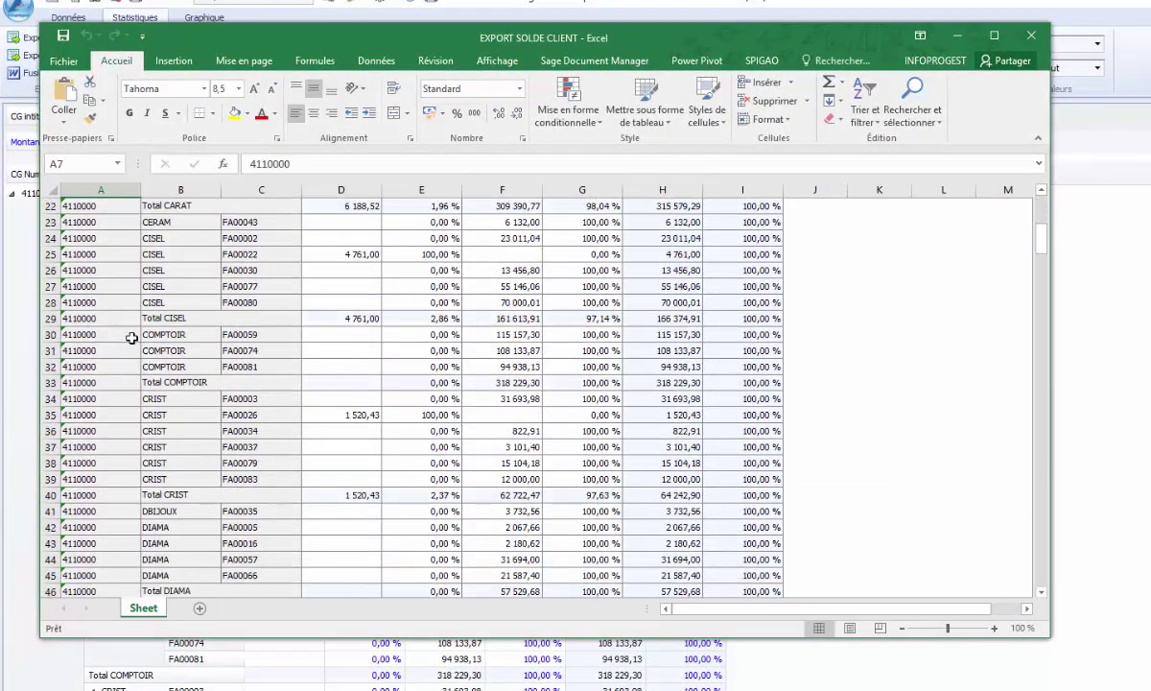
{"action": "scroll", "coordinate": [353, 360], "scroll_direction": "down", "scroll_amount": 20}
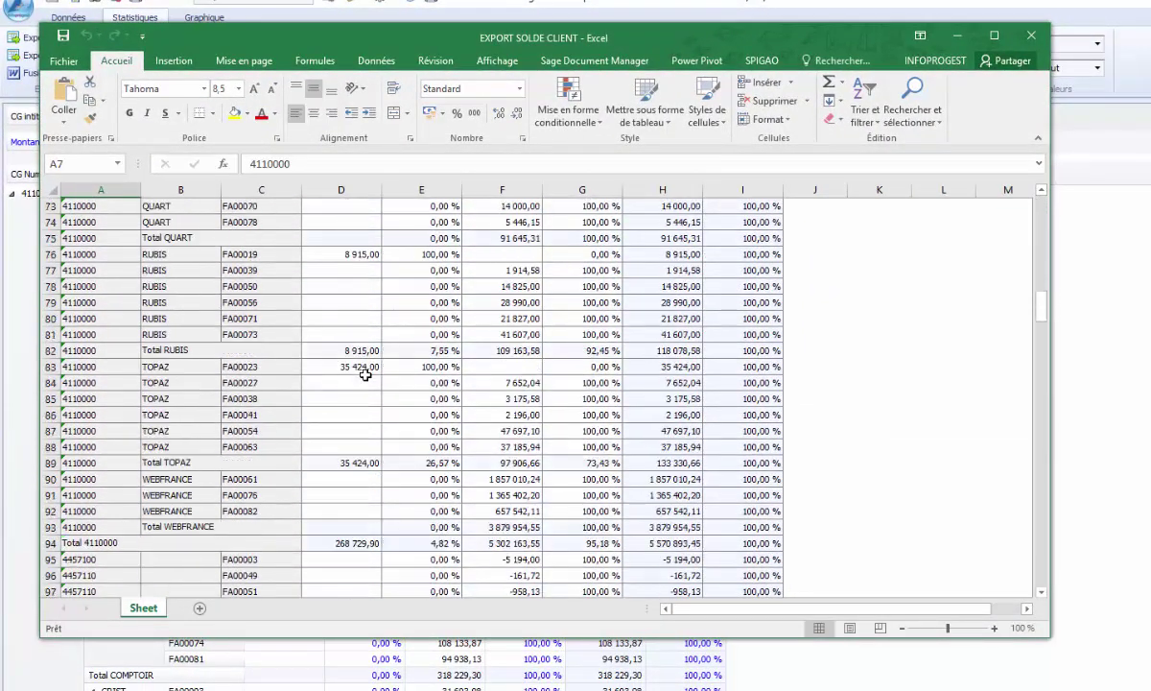
{"action": "left_click_drag", "start_coordinate": [513, 38], "coordinate": [1150, 90]}
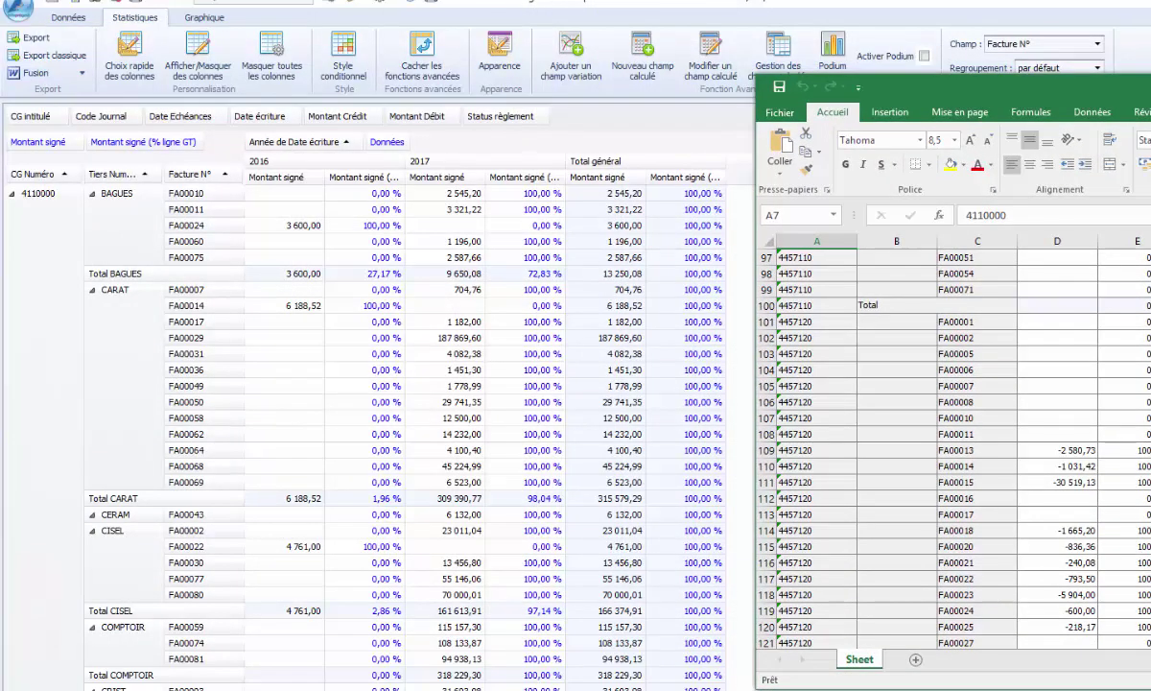
{"action": "left_click_drag", "start_coordinate": [1150, 90], "coordinate": [235, 89]}
{"action": "left_click_drag", "start_coordinate": [475, 32], "coordinate": [534, 24]}
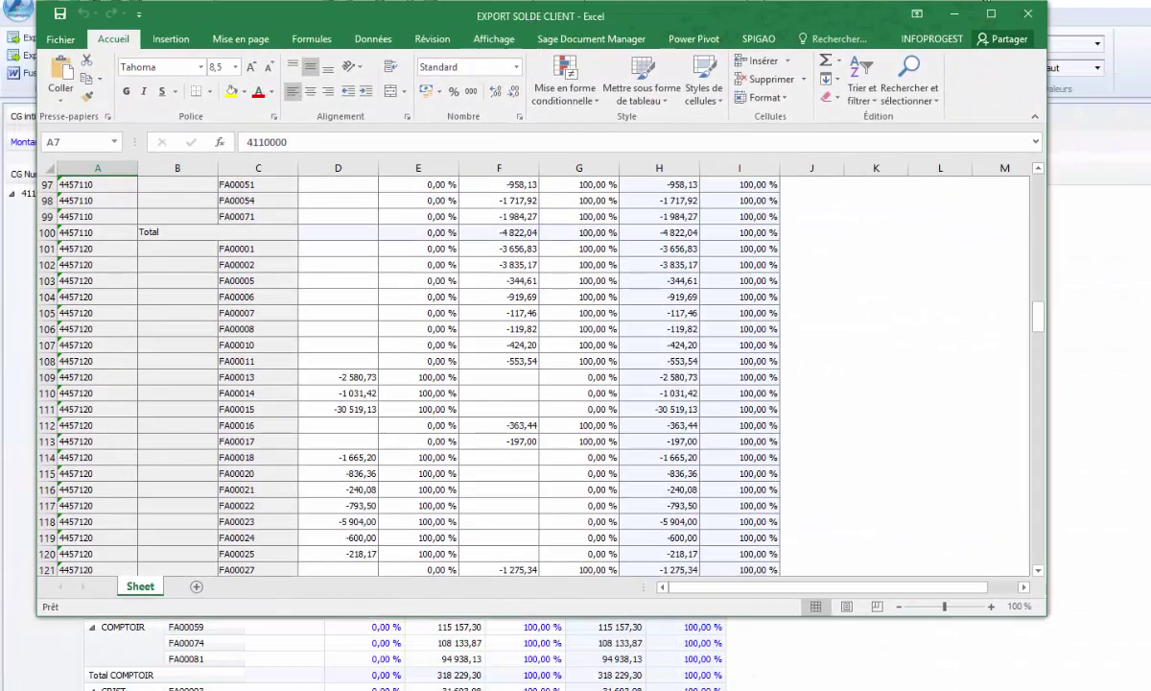
{"action": "left_click", "coordinate": [1026, 15]}
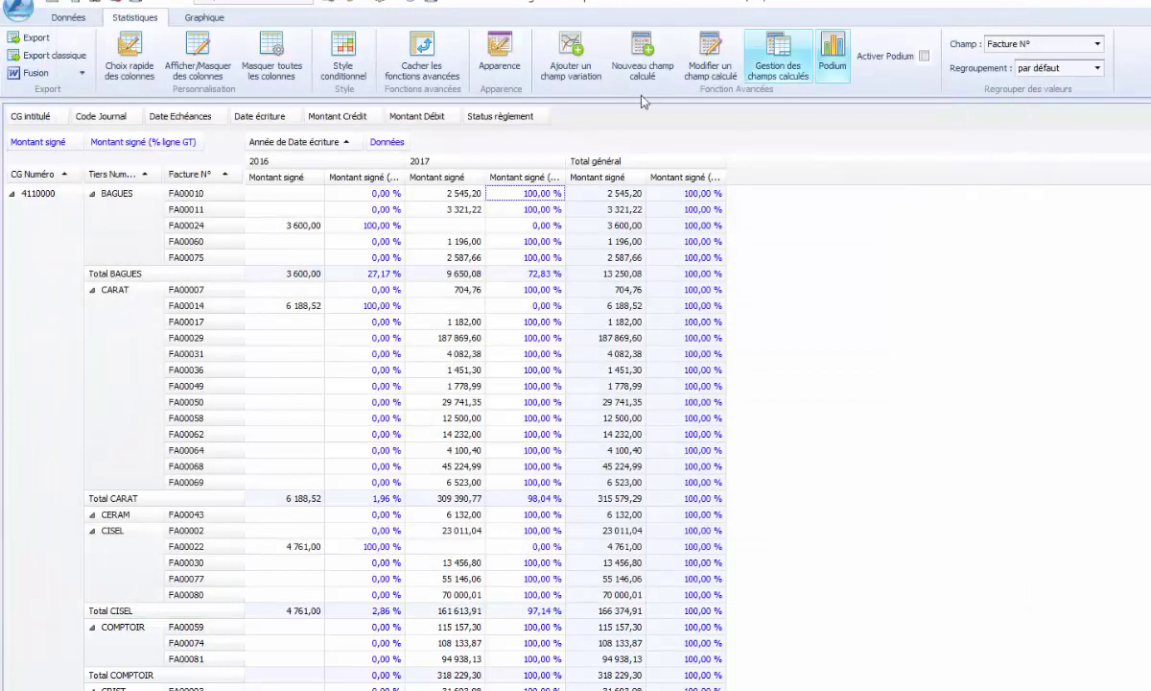